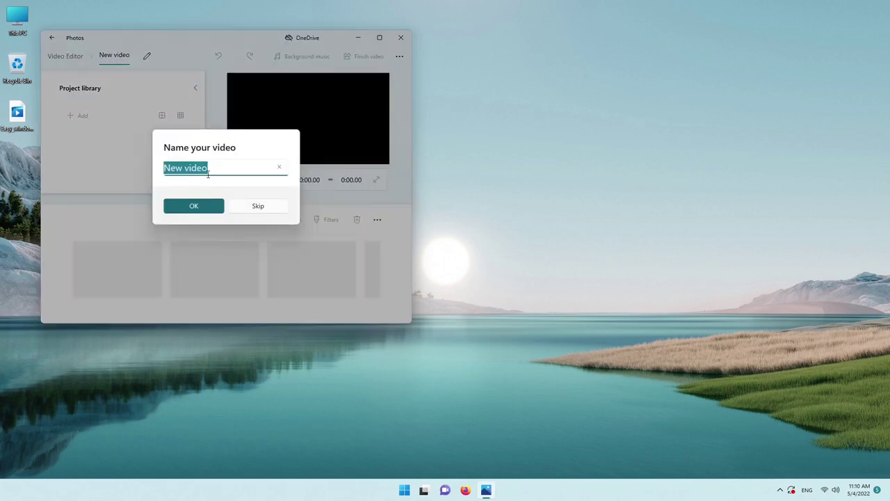
- Name the new video project "new Easywindows video" and maximize the editor window
type("new Easywindows")
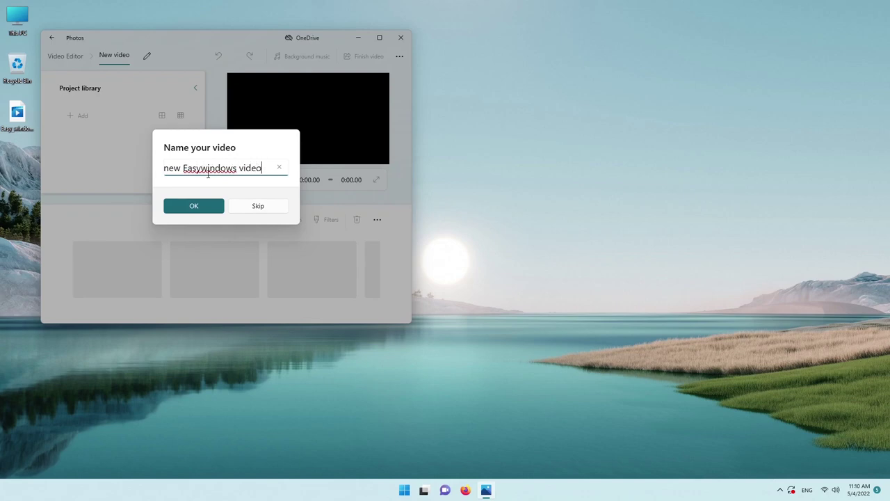
key("Return")
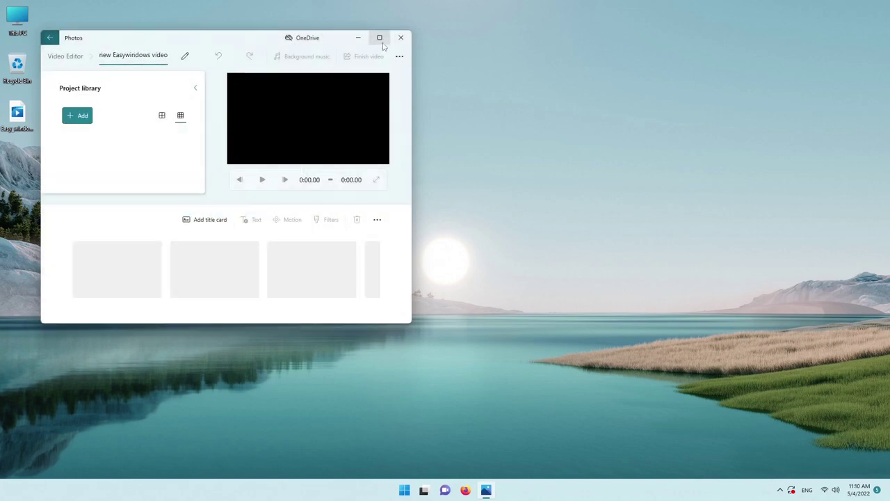
left_click(379, 38)
left_click(38, 86)
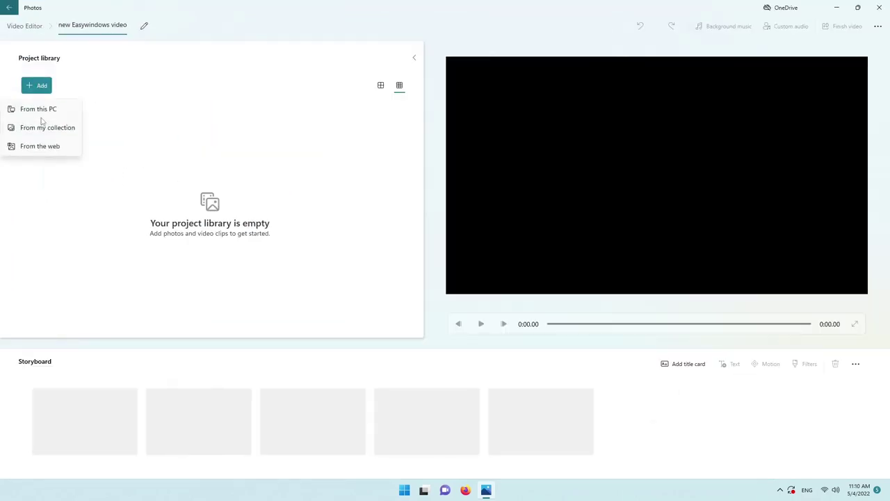
left_click(40, 111)
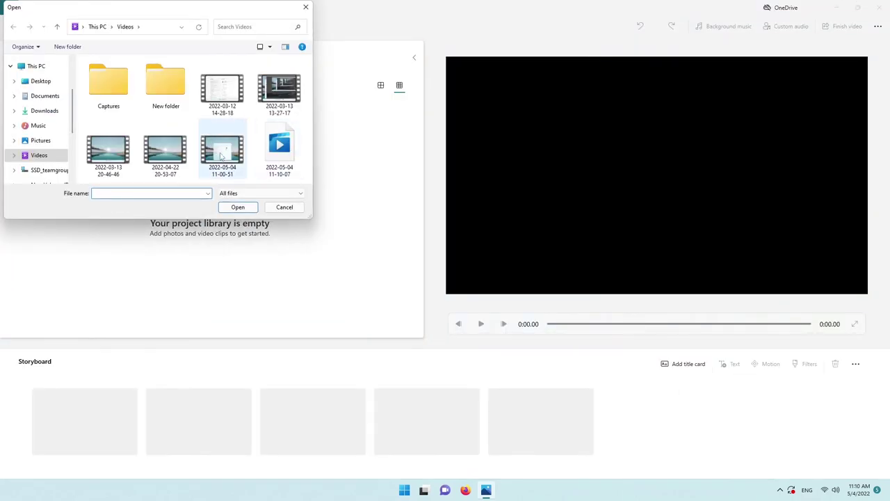
left_click(229, 101)
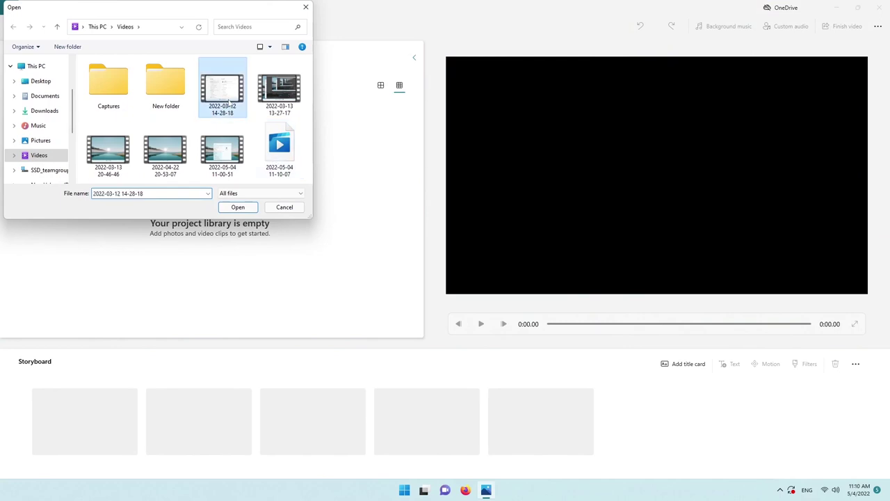
double_click(226, 103)
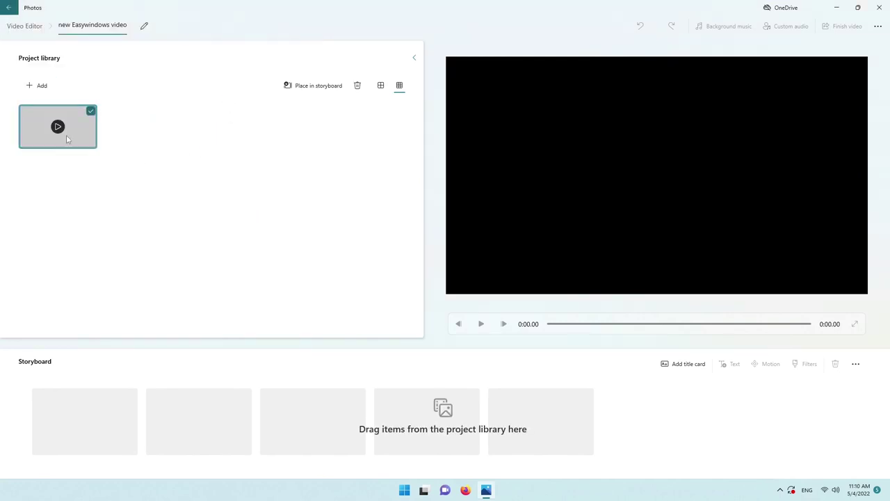
mouse_move(68, 139)
left_mouse_down()
mouse_move(14, 417)
mouse_move(52, 433)
left_mouse_up()
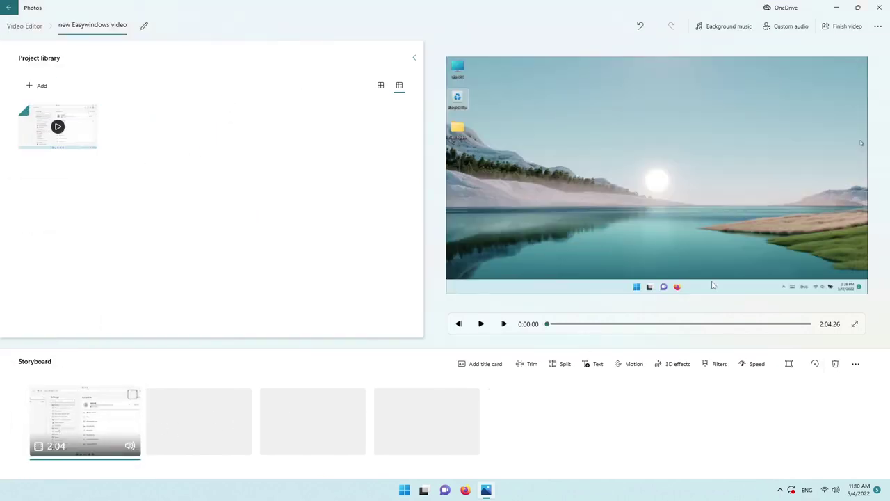
- Add a title card before the video clip and give it an orange background
left_click(480, 363)
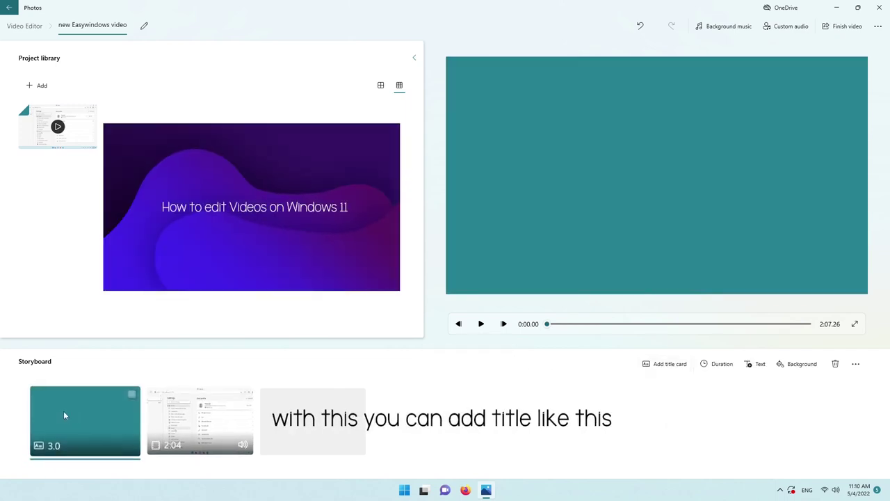
left_click(798, 364)
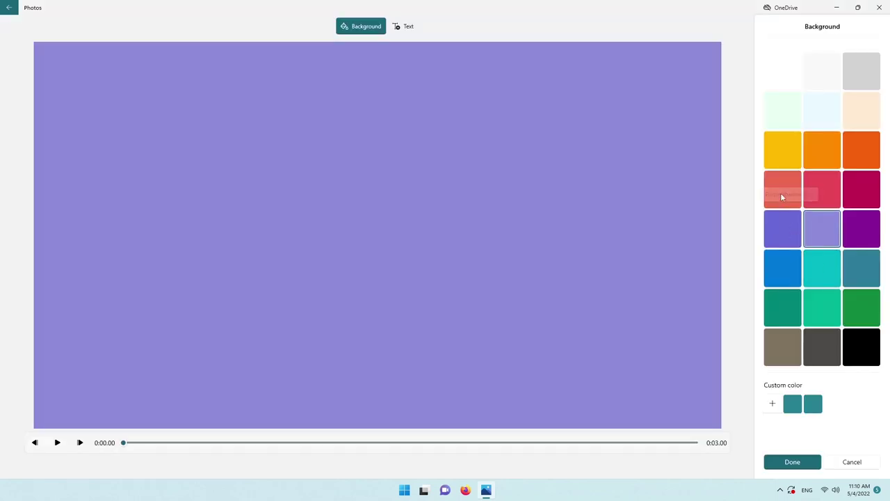
left_click(821, 149)
left_click(793, 461)
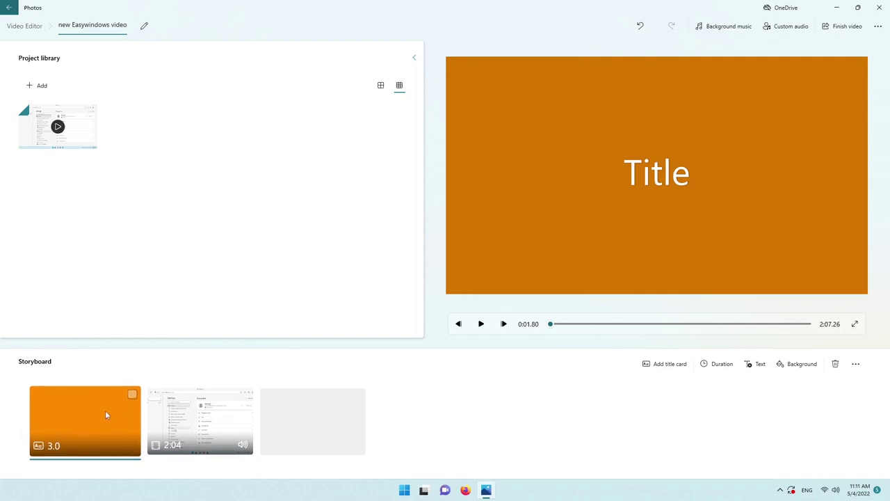
- Put the text "Easy windows" on the title card in the Adventure animated style
left_click(131, 395)
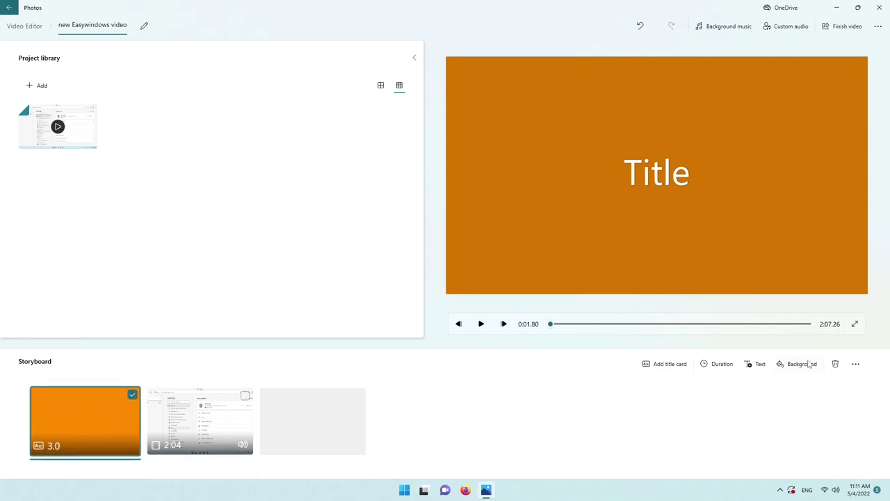
left_click(752, 365)
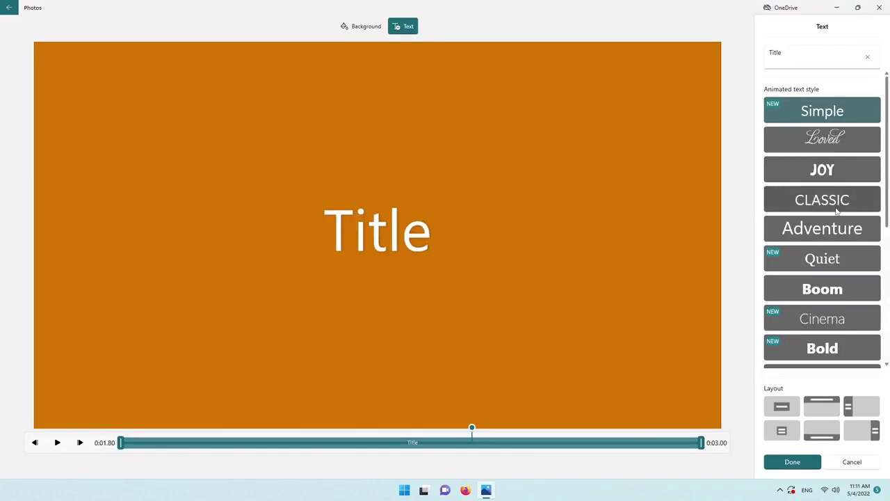
left_click(834, 229)
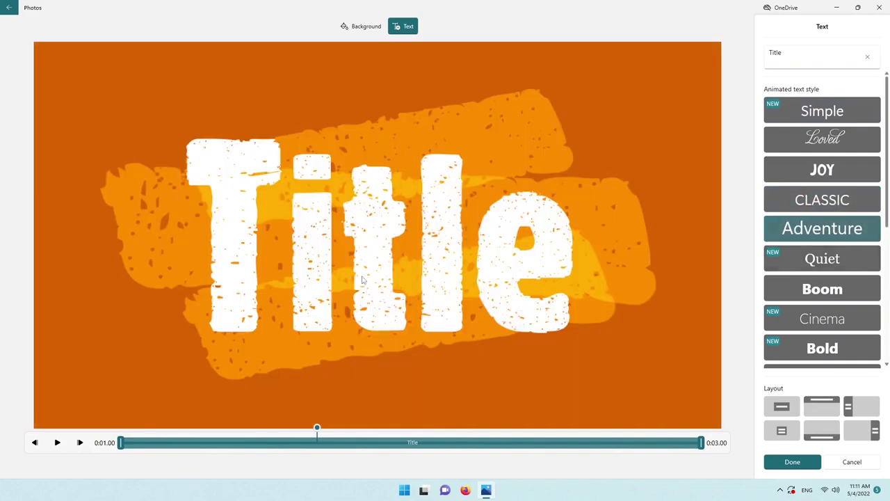
left_click(833, 53)
type("E")
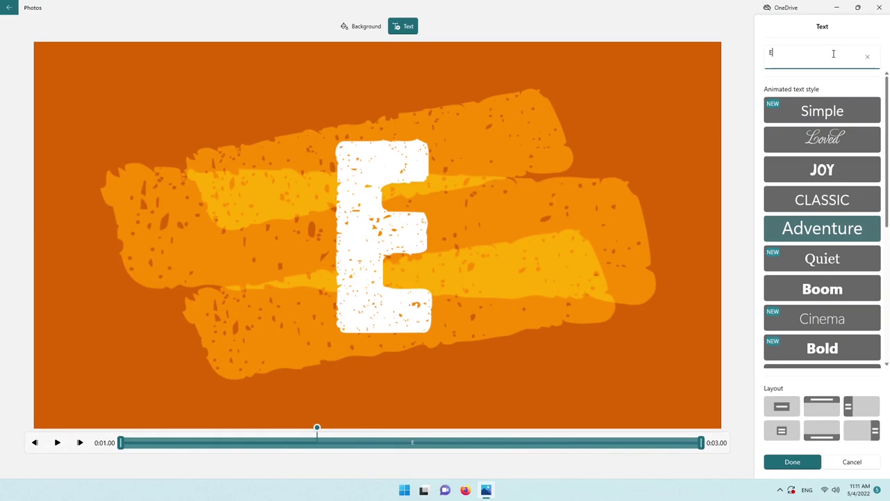
type("asy v")
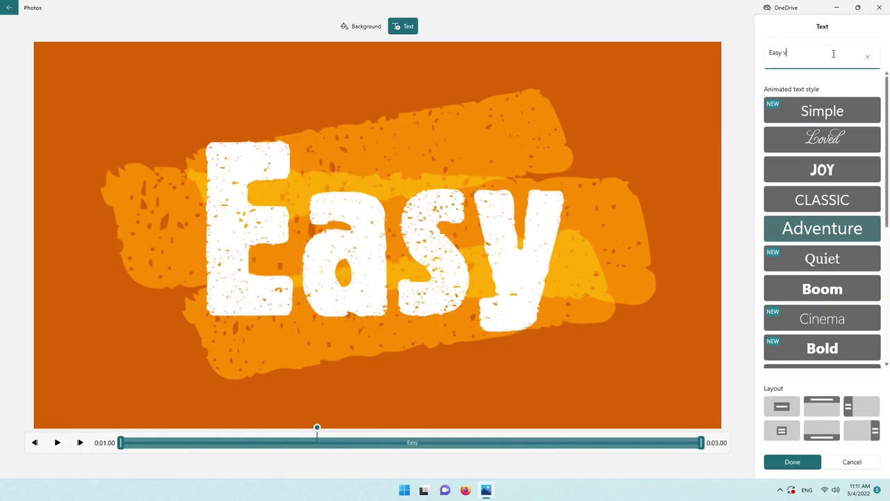
key("BackSpace")
type("windows")
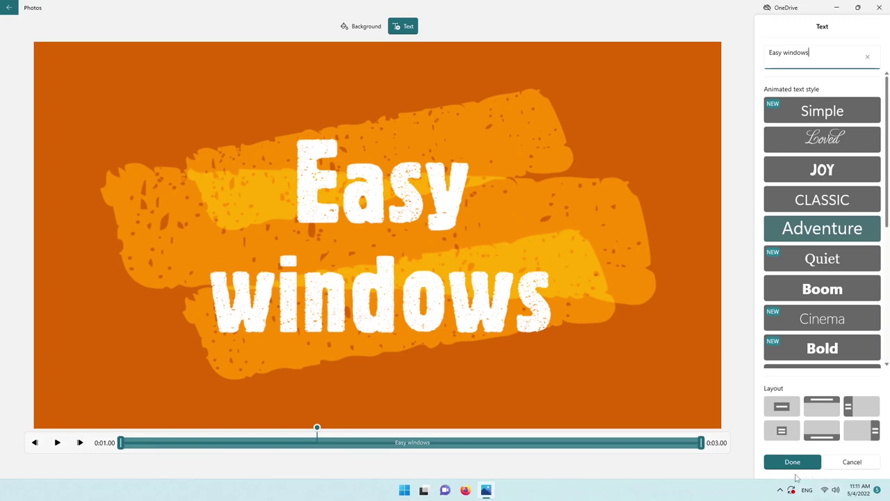
left_click(794, 461)
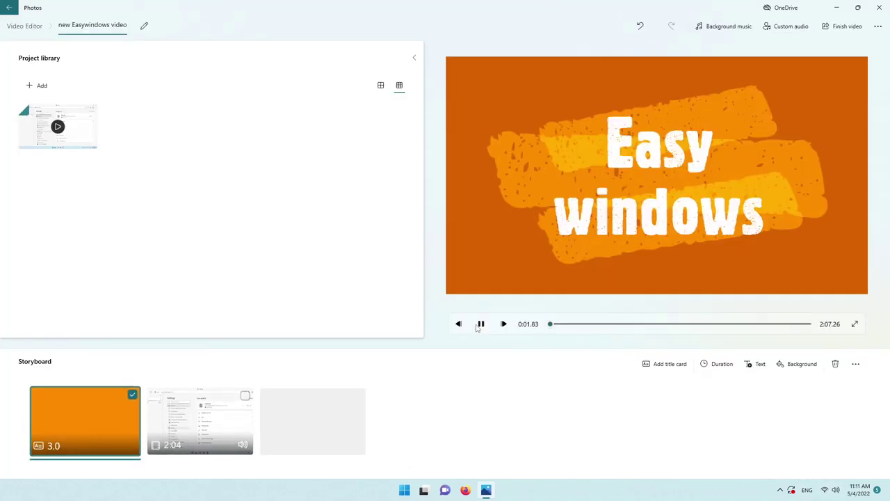
- Preview the video from the beginning to check the animated title card, pausing shortly after the clip starts
left_click(548, 324)
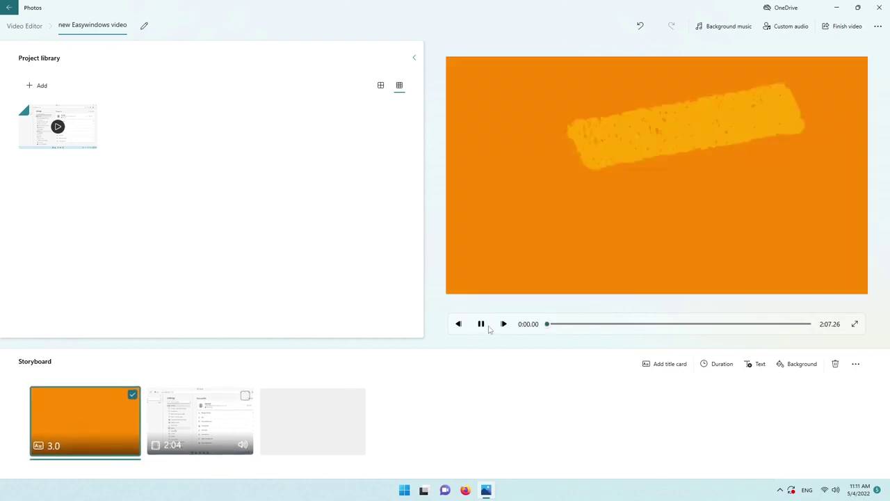
left_click(480, 323)
left_click(472, 333)
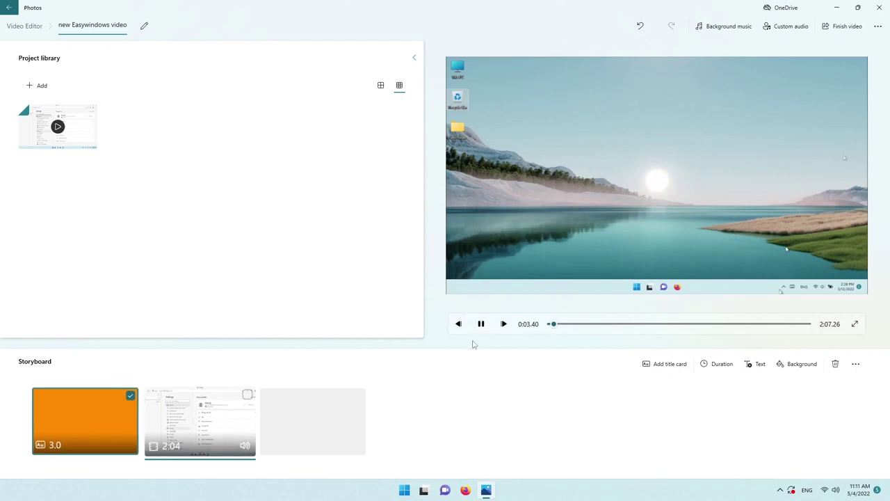
key("k")
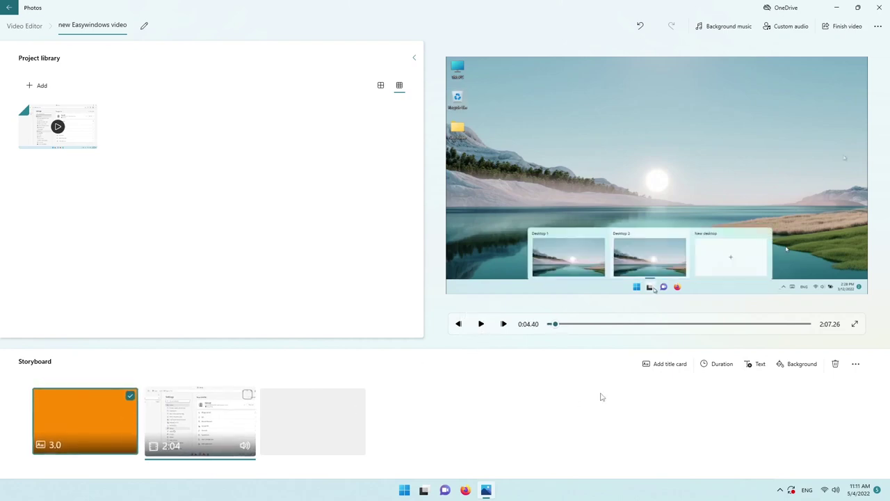
- Trim the screen-recording clip to about 7.3 seconds, starting at about 0:35.70
left_click(249, 396)
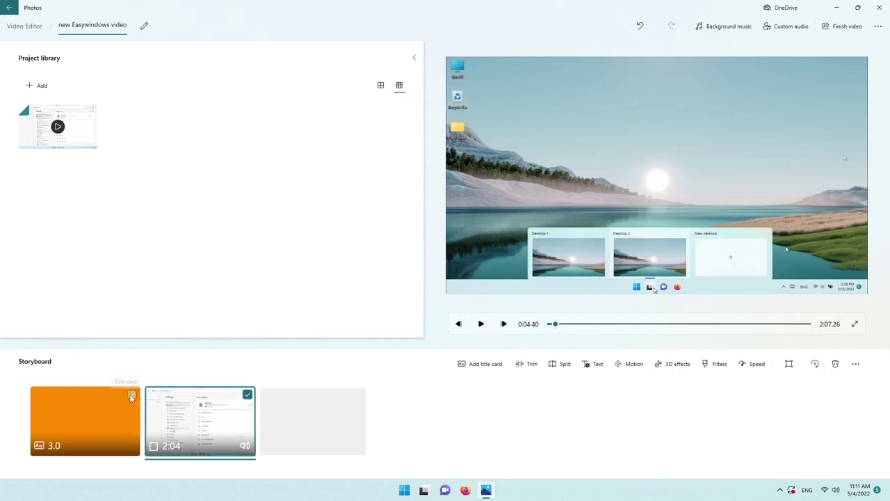
left_click(519, 364)
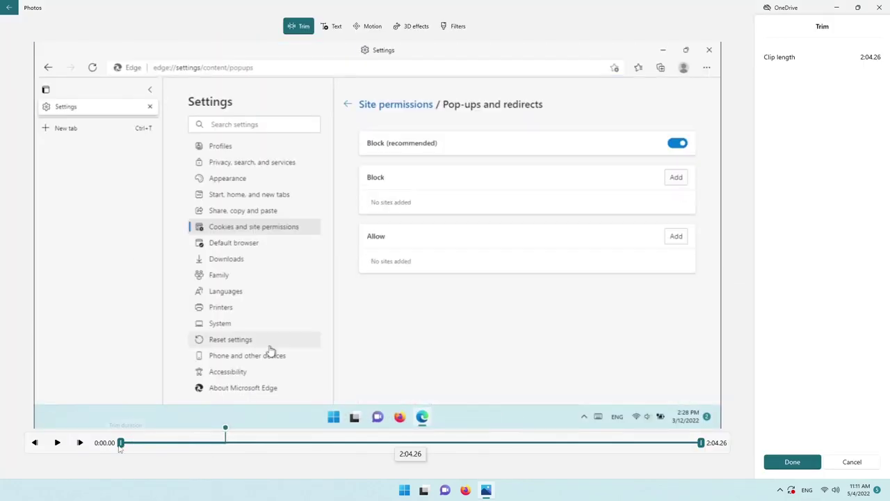
left_click_drag(120, 447, 285, 448)
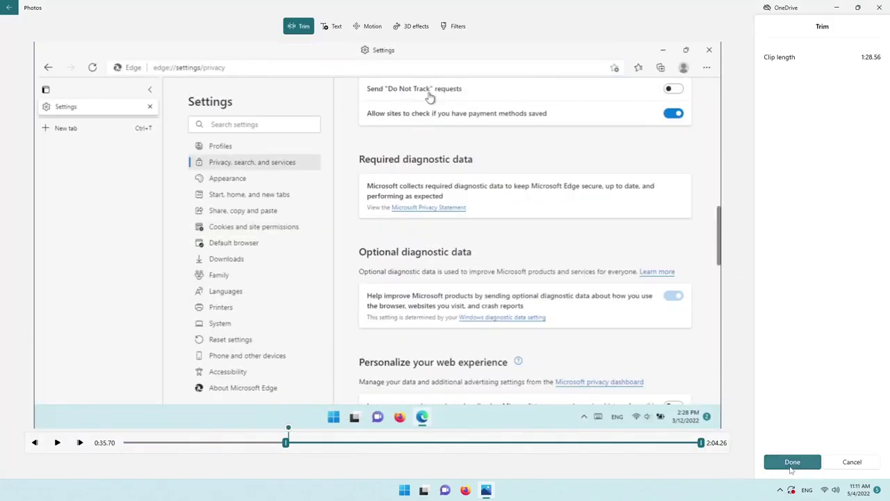
left_click_drag(698, 445, 326, 449)
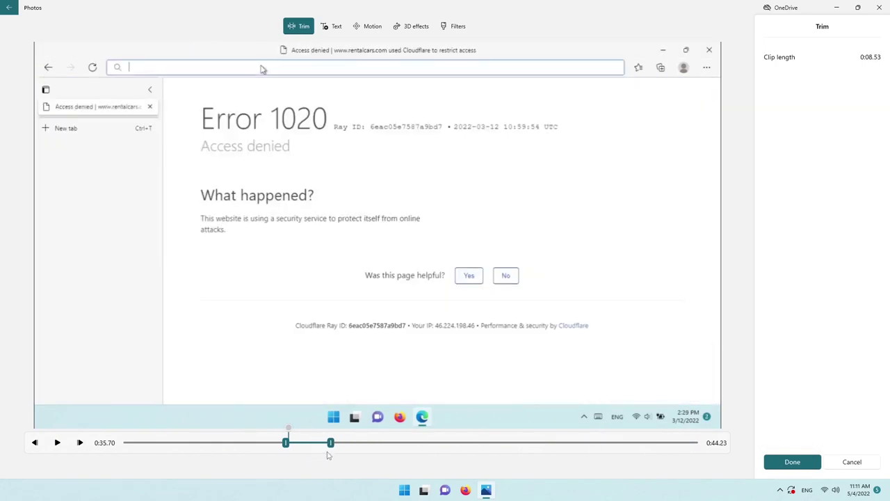
left_click(793, 463)
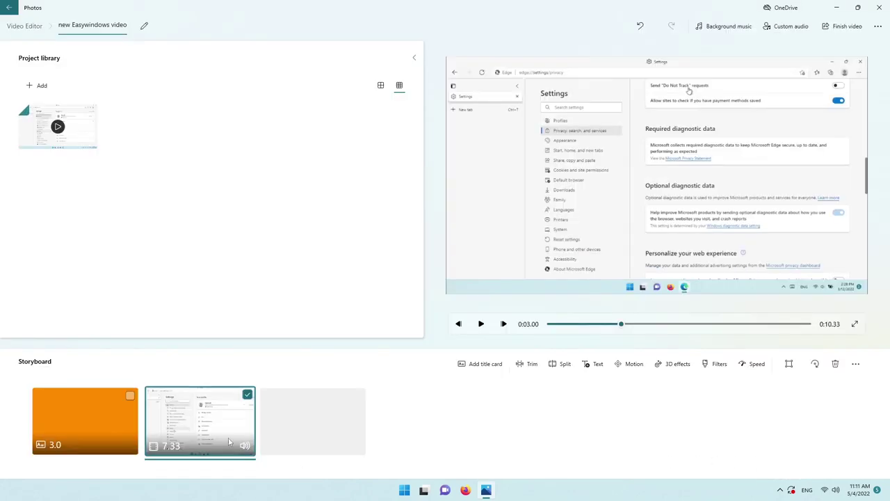
- Check the trimmed clip in the preview and undo the trim
left_click_drag(626, 327, 699, 4)
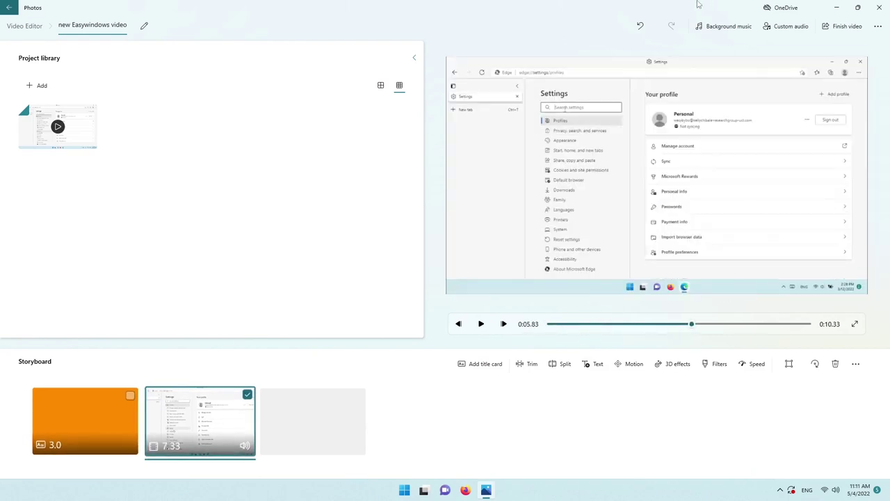
left_click(635, 32)
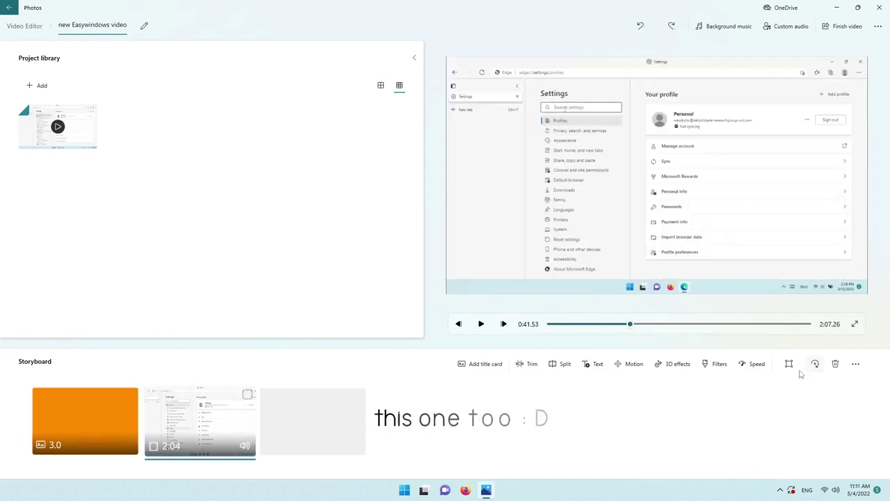
- Split the screen-recording clip in two at about 0:23
left_click(559, 364)
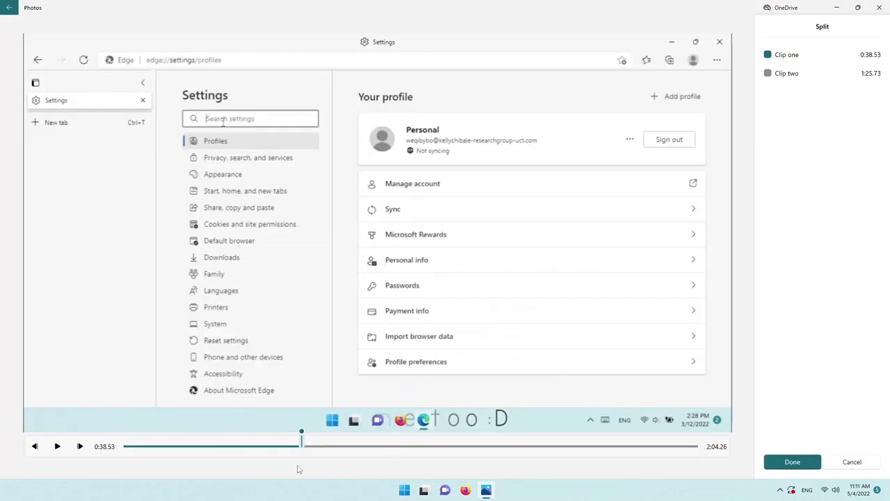
mouse_move(301, 433)
left_mouse_down()
mouse_move(334, 445)
mouse_move(395, 445)
mouse_move(375, 453)
mouse_move(463, 451)
mouse_move(192, 452)
mouse_move(232, 445)
left_mouse_up()
left_click(792, 462)
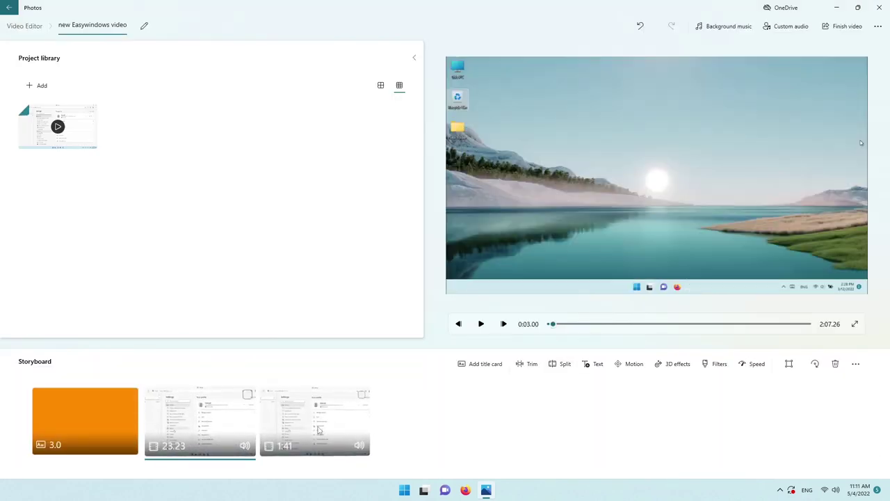
- Split the second part of the recording again, about 22 seconds after its start
left_click(319, 430)
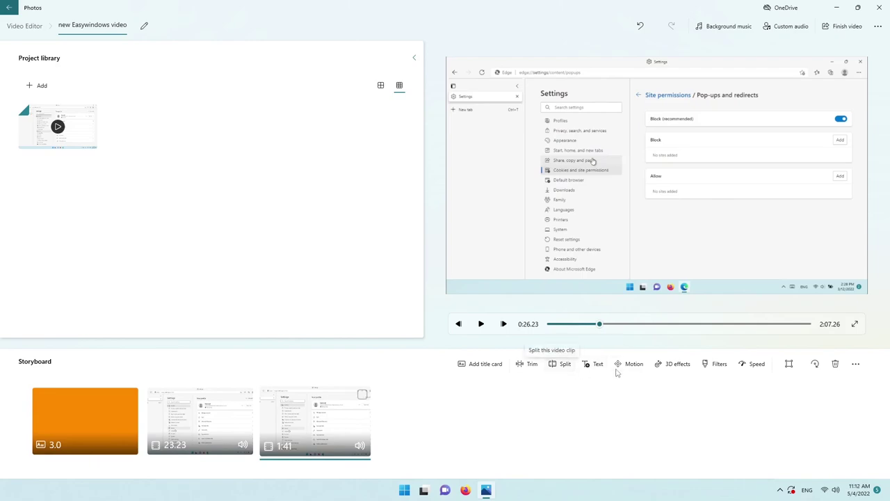
left_click(561, 364)
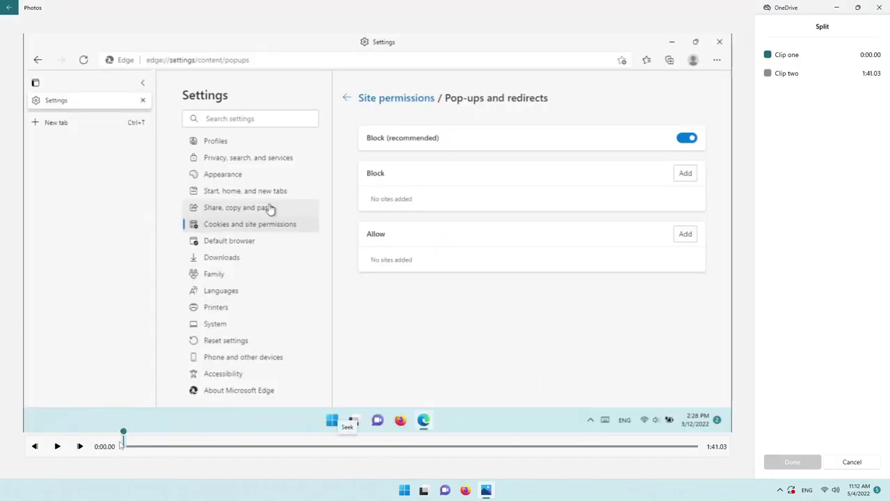
left_click_drag(120, 446, 248, 446)
left_click(792, 461)
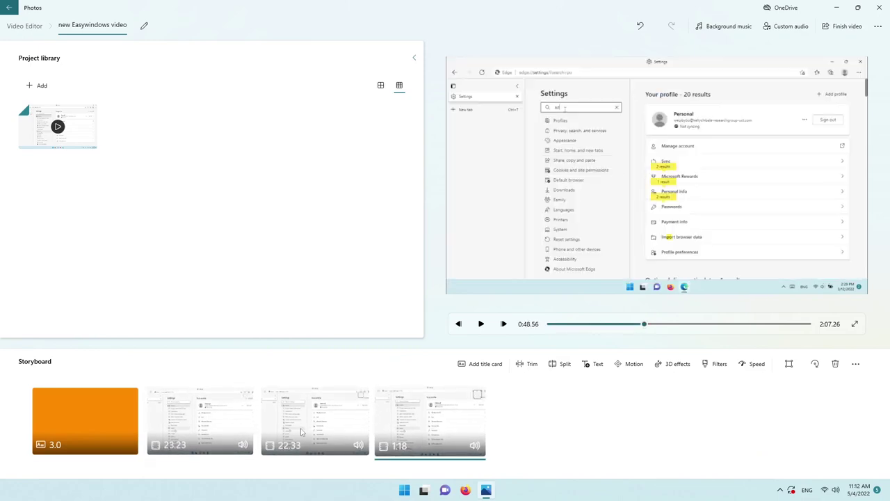
- Try the Zoom out center, Zoom in left, Zoom in right and Zoom out right motions on the 22.33-second clip, and discard the changes
left_click(301, 432)
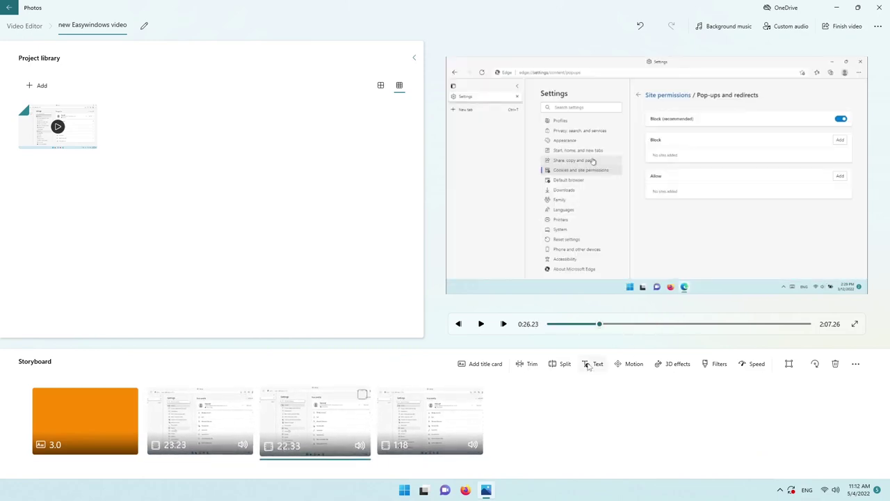
left_click(632, 363)
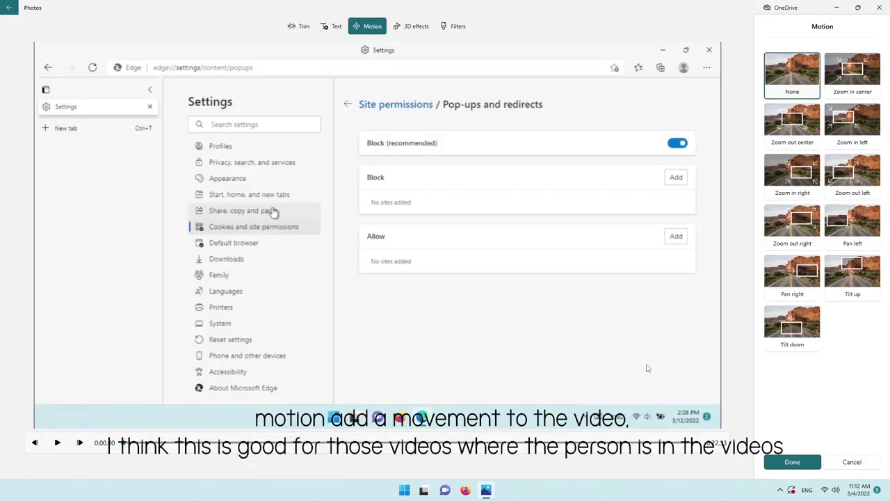
left_click(792, 121)
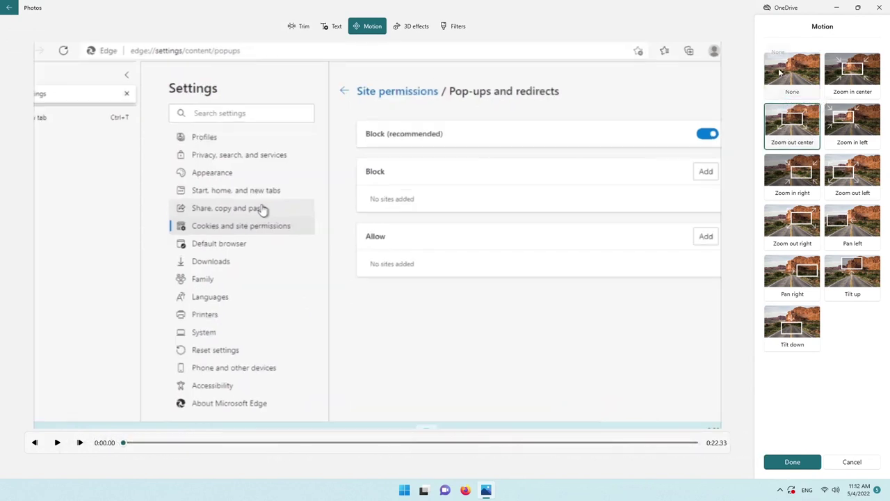
left_click(854, 121)
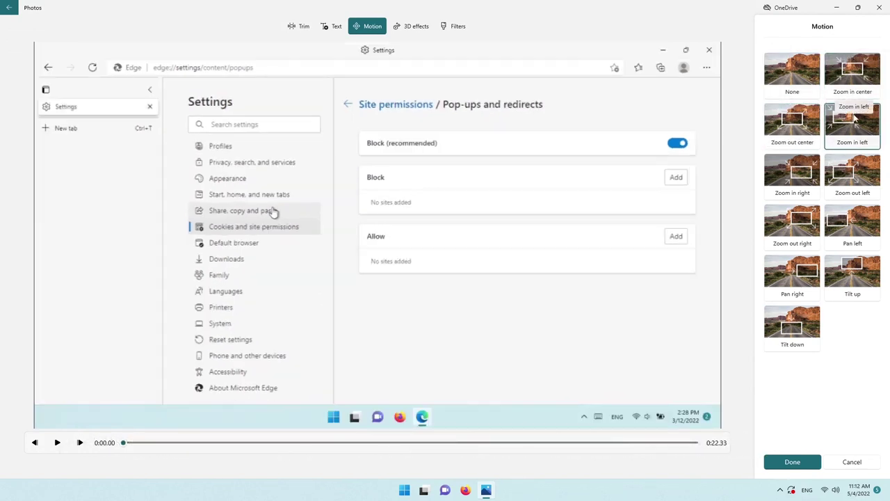
left_click(792, 122)
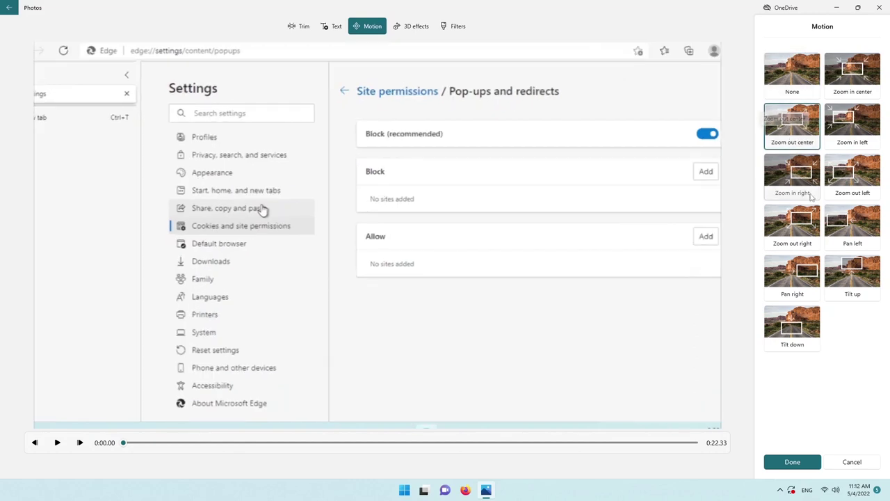
left_click(808, 193)
left_click(791, 223)
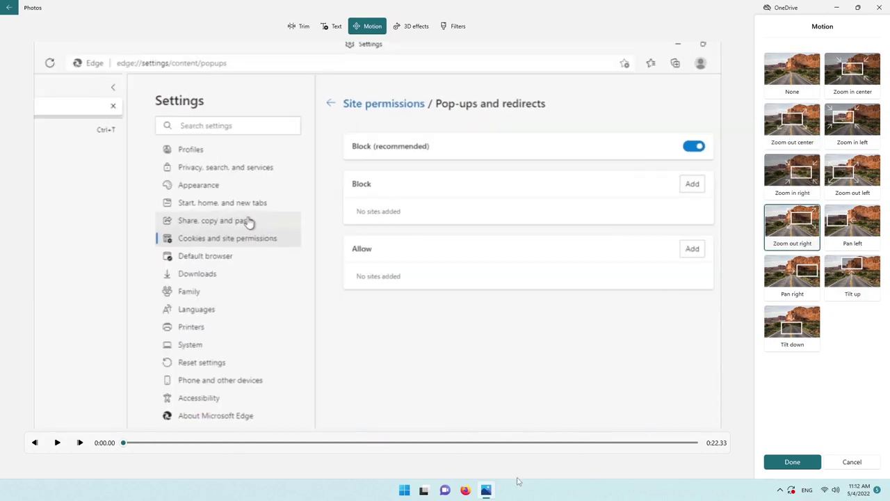
left_click_drag(164, 447, 645, 442)
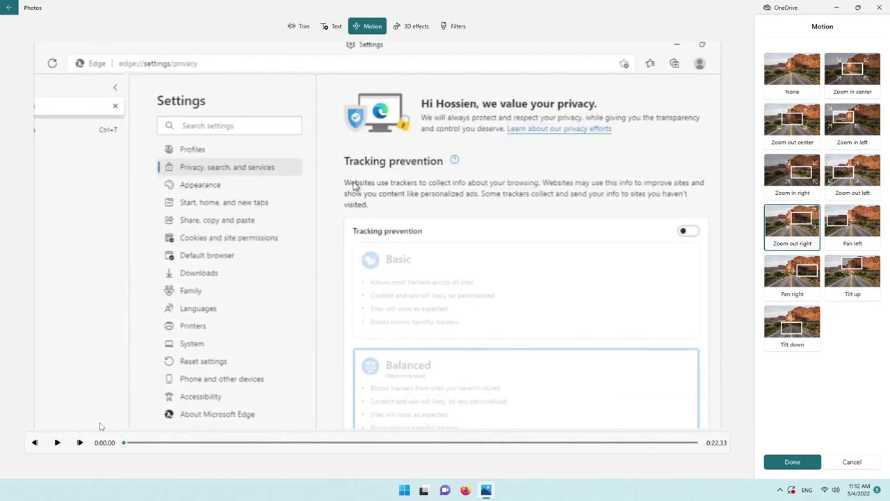
left_click(852, 462)
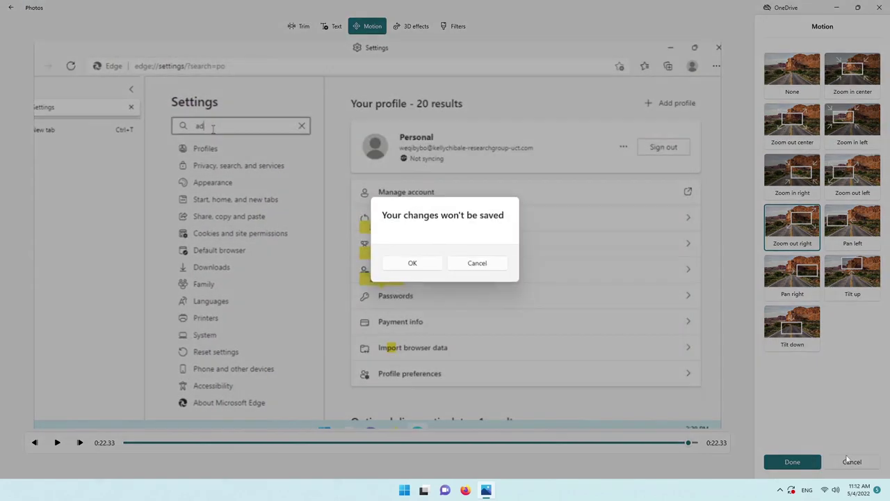
left_click(434, 262)
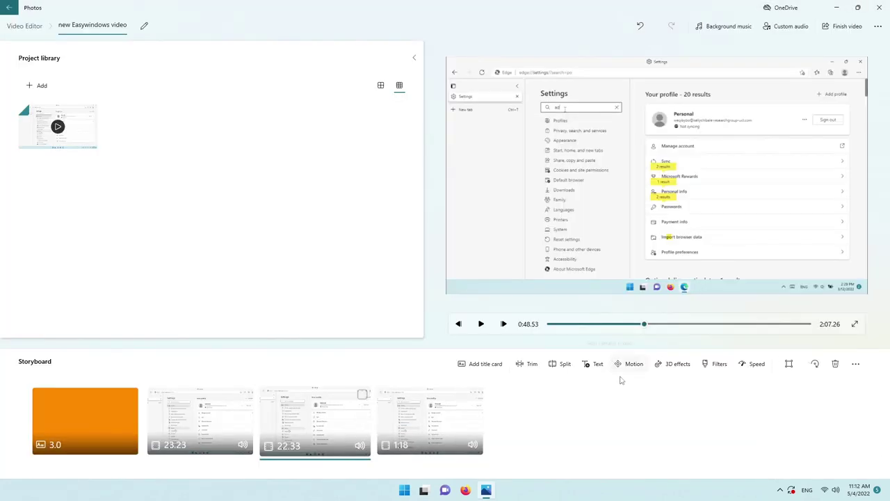
- Try the Confetti blast 3D effect at the end of the 22.33-second clip and play the clip
left_click(675, 363)
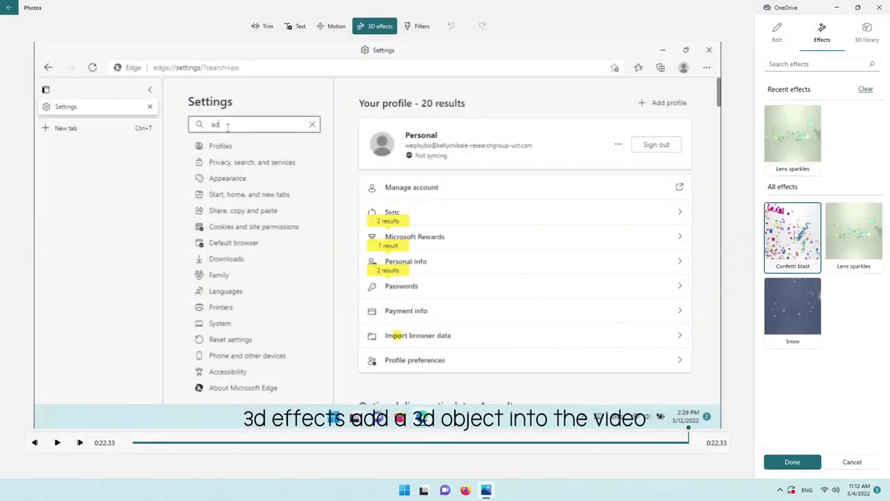
left_click(806, 236)
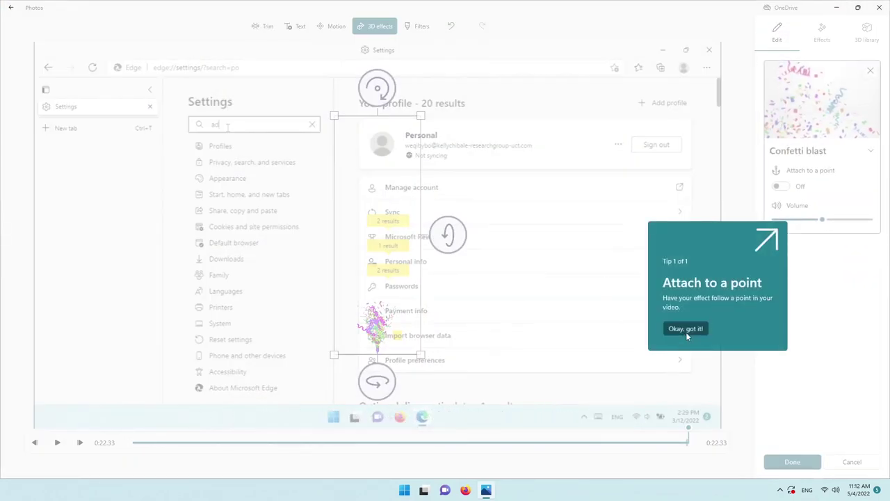
left_click(686, 329)
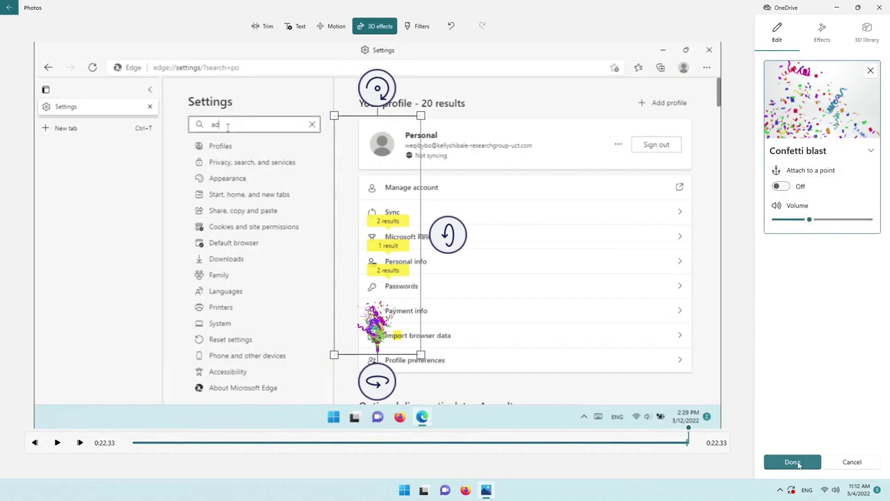
left_click(57, 442)
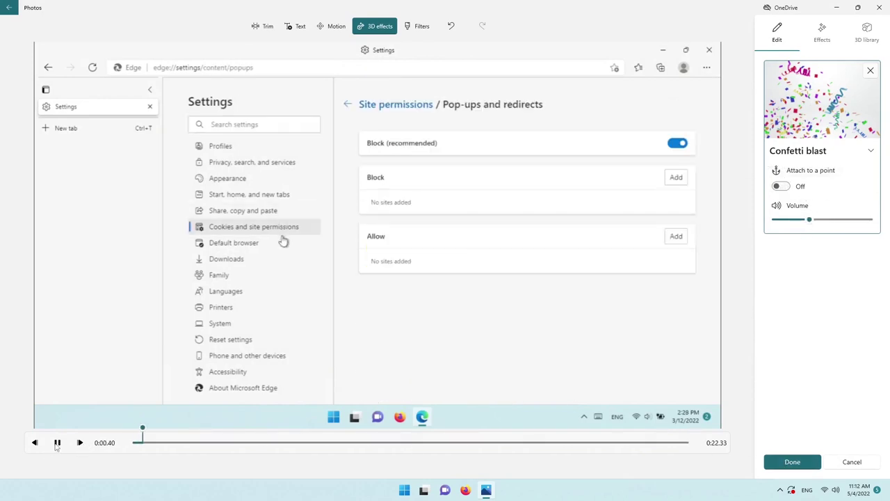
left_click(477, 274)
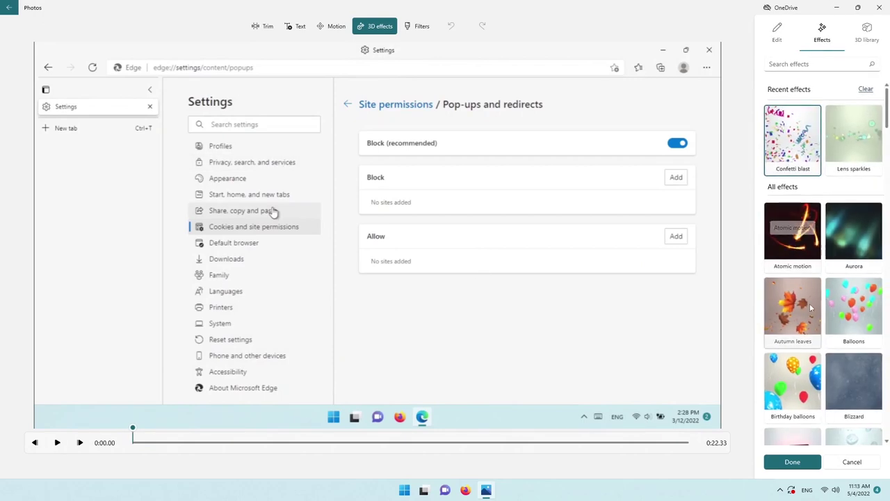
- Add the Atomic motion 3D effect at the start of the 22.33-second clip and play it
scroll(783, 346, "down", 5)
scroll(783, 346, "down", 2)
left_click(793, 337)
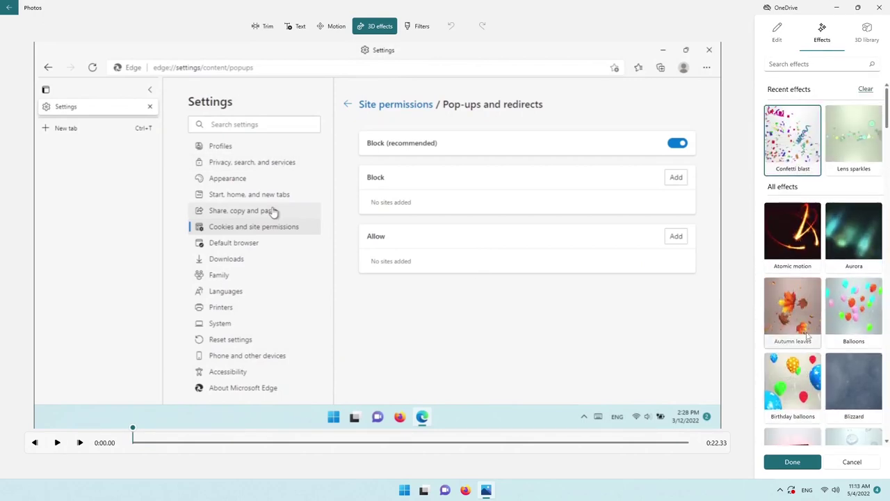
left_click(798, 244)
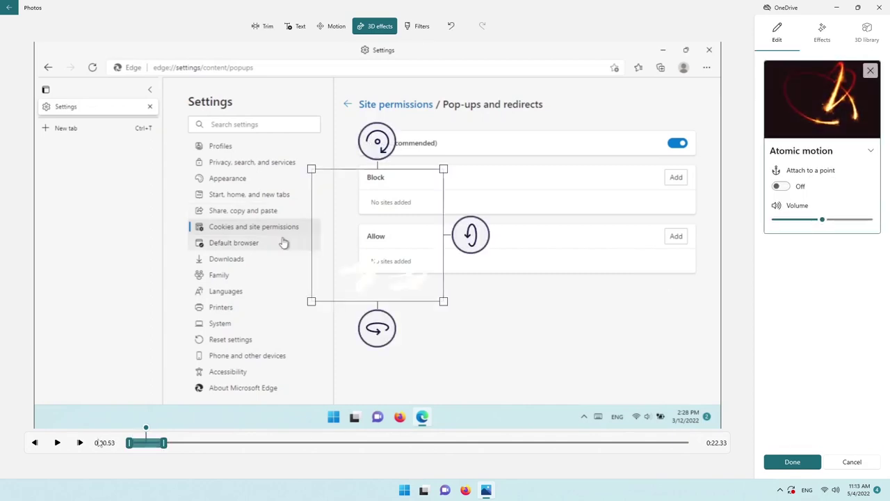
left_click(58, 443)
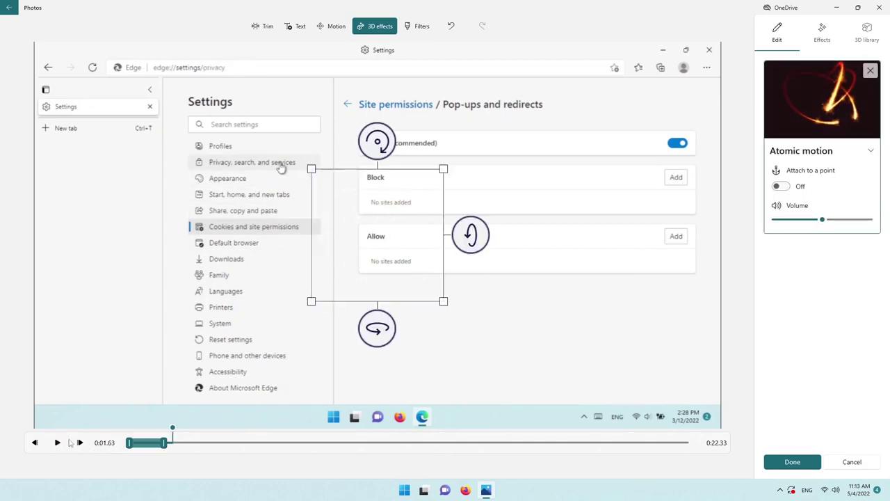
left_click(587, 177)
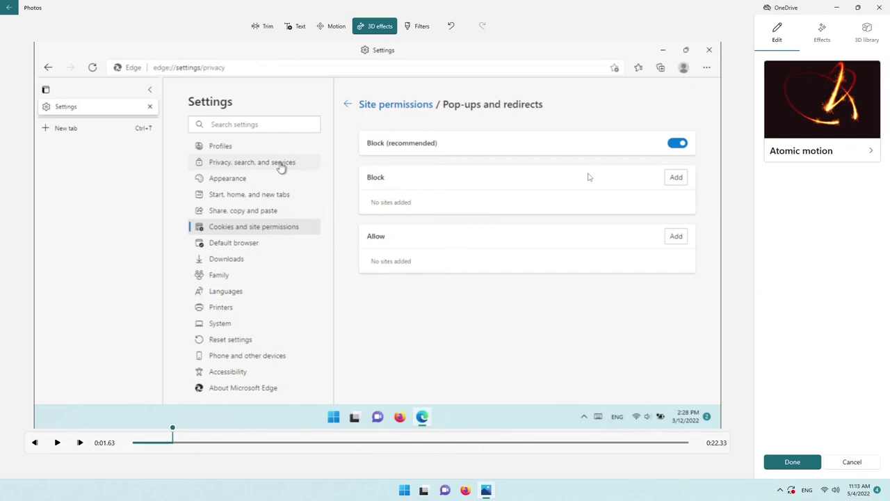
- Move the Atomic motion effect below the Allow section in the frame, play the clip, and save the 3D effect
left_click(796, 157)
left_click_drag(375, 253, 485, 343)
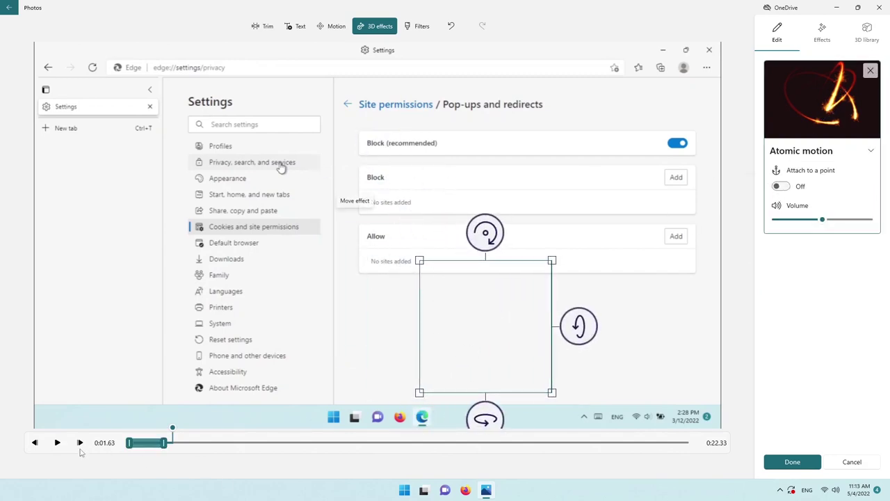
left_click(59, 445)
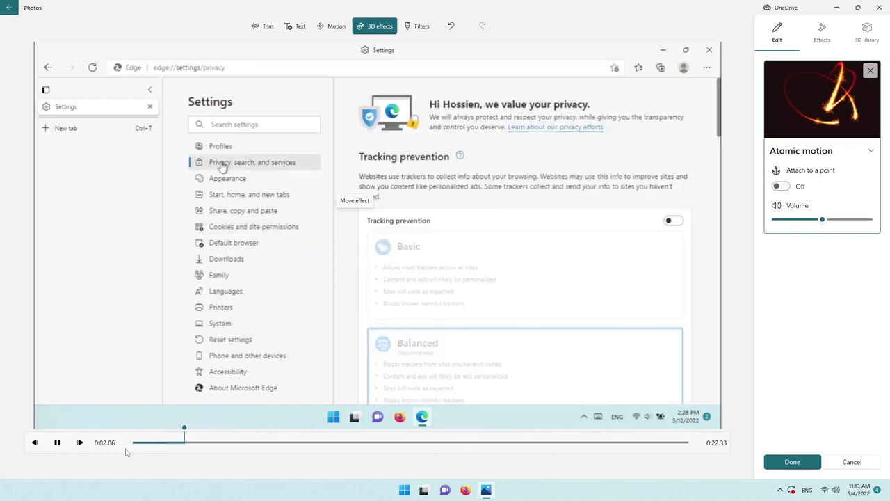
left_click(58, 445)
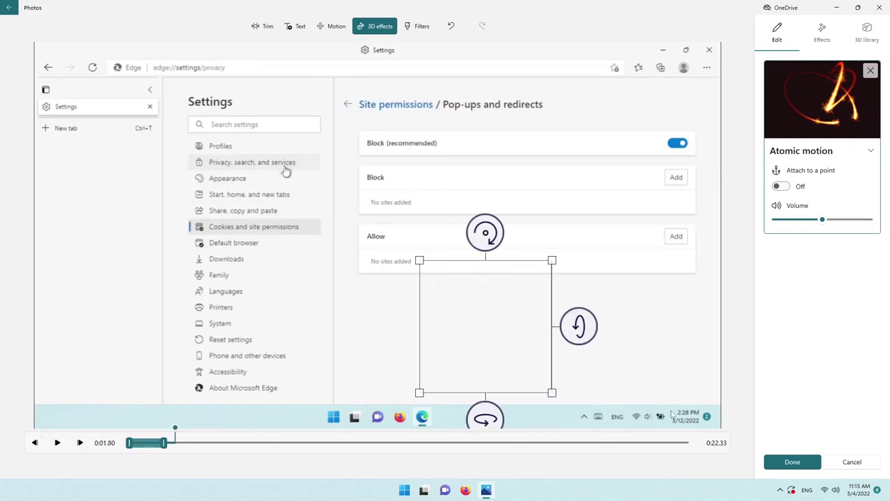
left_click(792, 462)
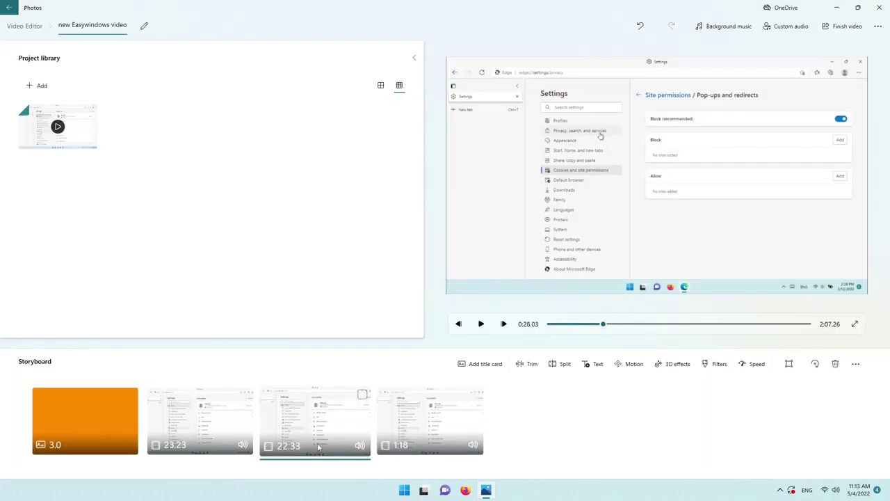
- Try the Joy filter on the 22.33-second clip and discard the change
left_click(719, 367)
left_click(792, 325)
left_click(865, 466)
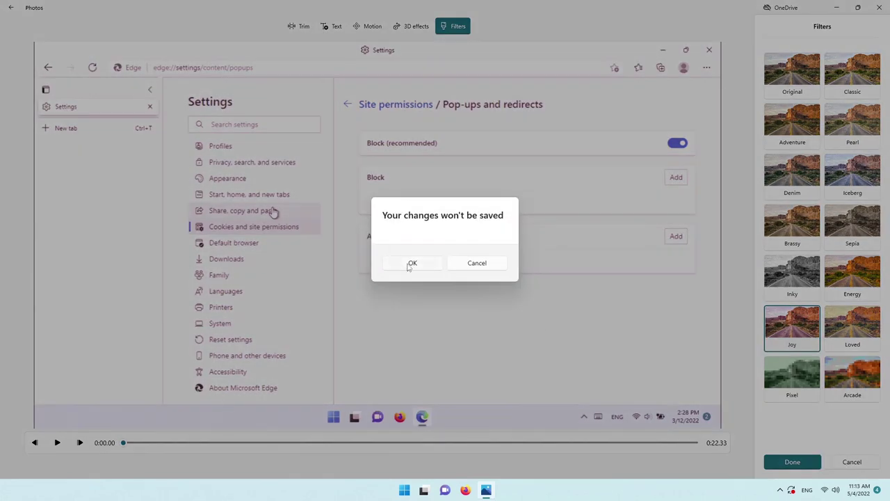
left_click(411, 264)
- Try the Sepia, Brassy, Loved, Arcade and Pixel filters on the same clip and discard the changes
left_click(852, 221)
left_click(792, 221)
left_click(853, 324)
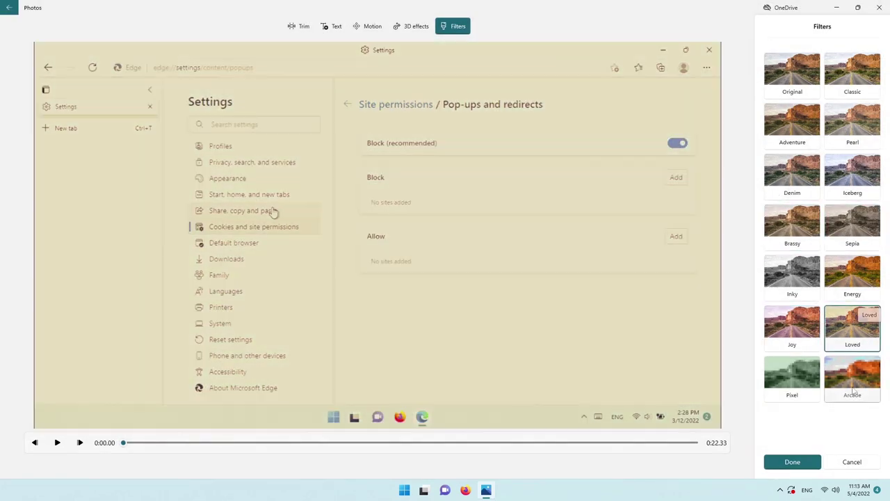
left_click(853, 386)
left_click(771, 369)
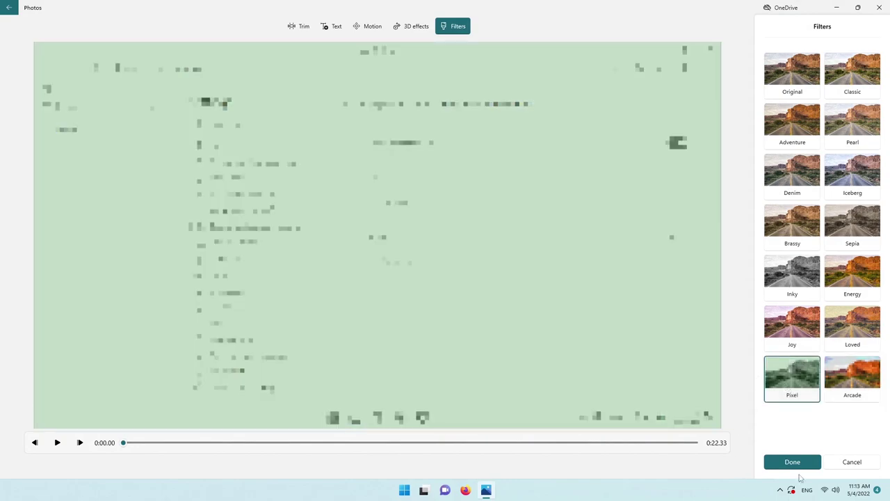
left_click(849, 461)
left_click(413, 264)
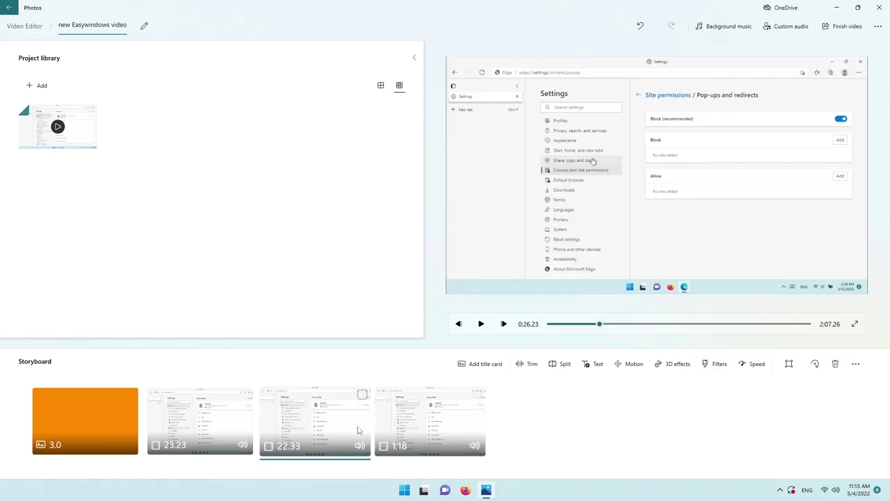
- Speed up the 22.33-second clip so that it lasts 12.77 seconds, and preview the playback
left_click(742, 366)
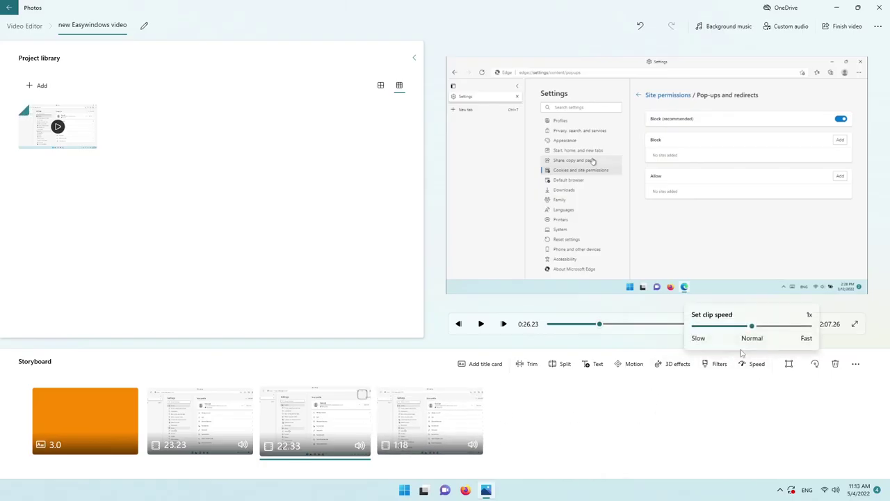
left_click(482, 324)
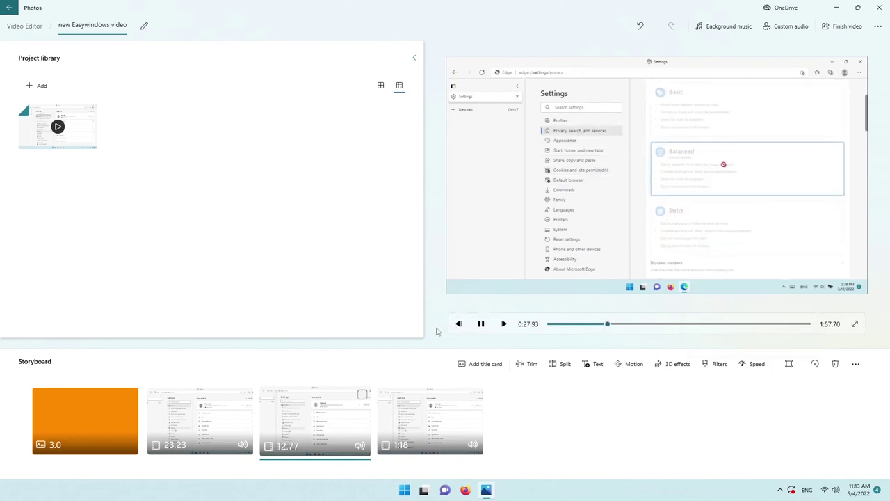
key("space")
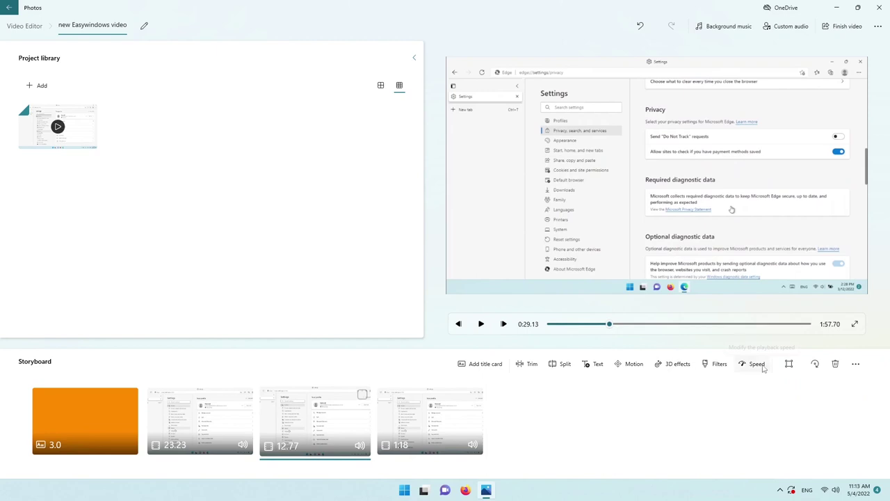
- Rotate the sped-up clip through a full turn in four 90-degree rotations
left_click(814, 365)
left_click(816, 367)
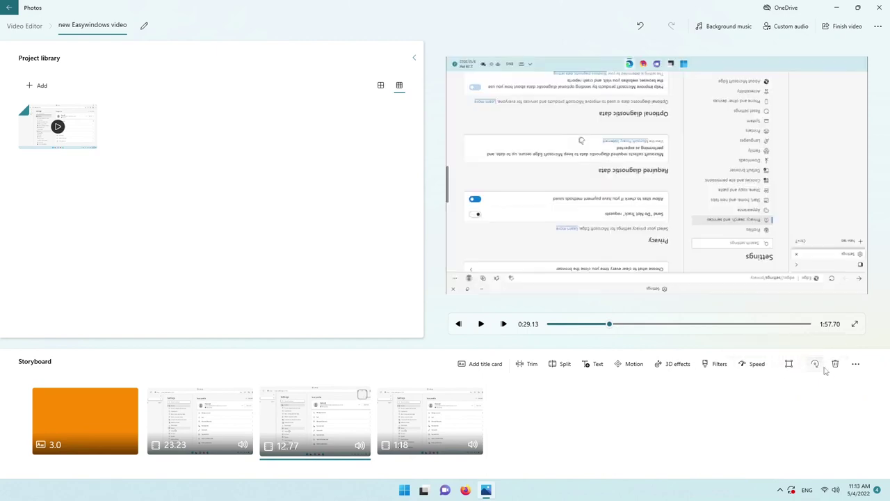
left_click(816, 367)
left_click(815, 367)
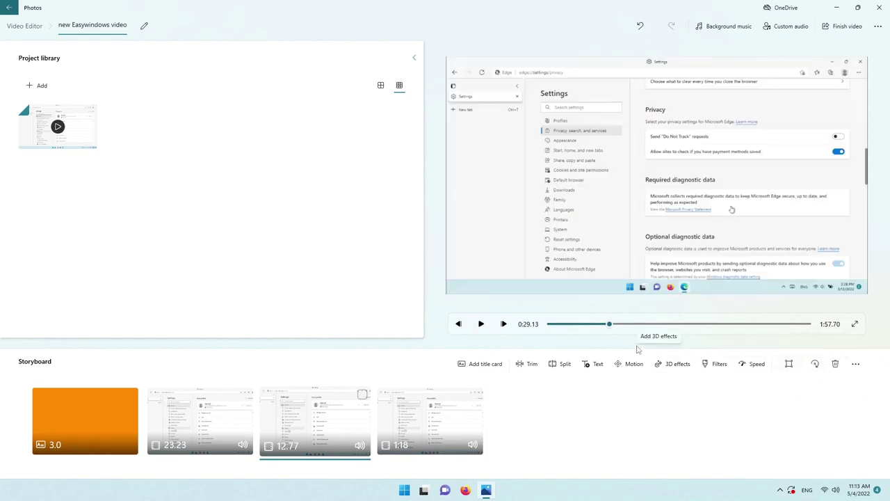
- Add the Weekend Getaway track as background music and open the volume control of the sped-up clip
left_click(729, 27)
scroll(413, 218, "down", 2)
scroll(413, 217, "down", 15)
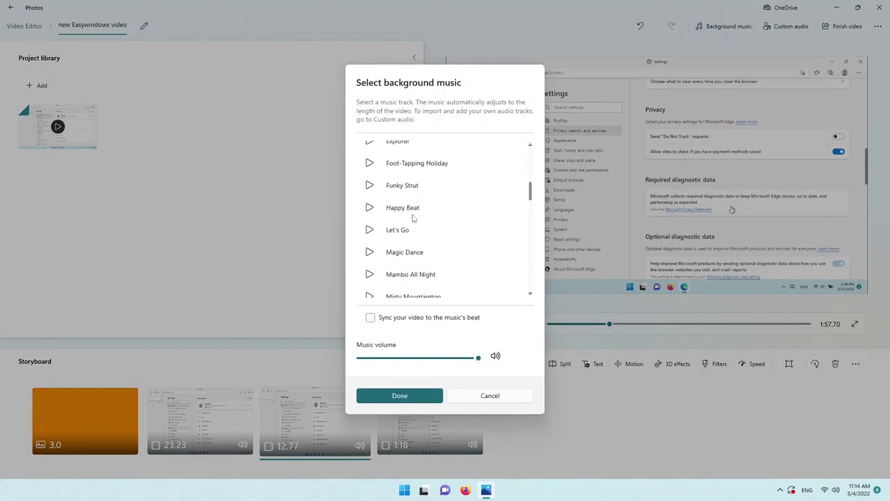
scroll(405, 211, "down", 1)
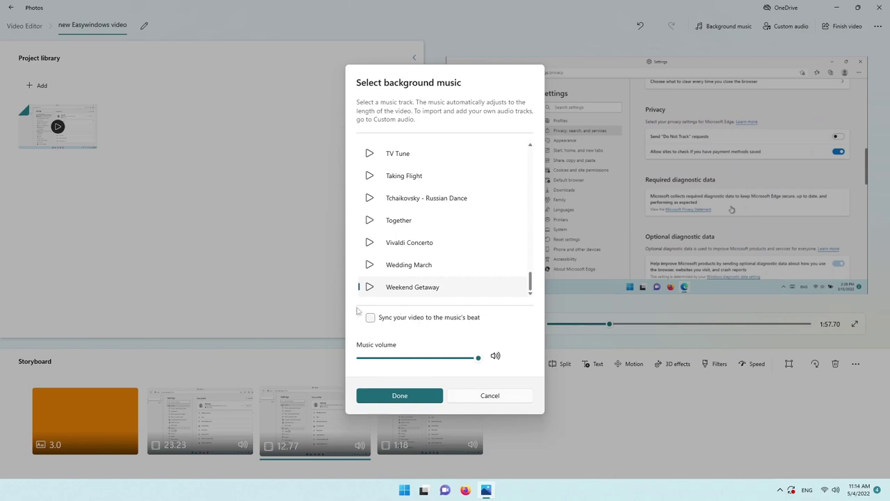
left_click(394, 391)
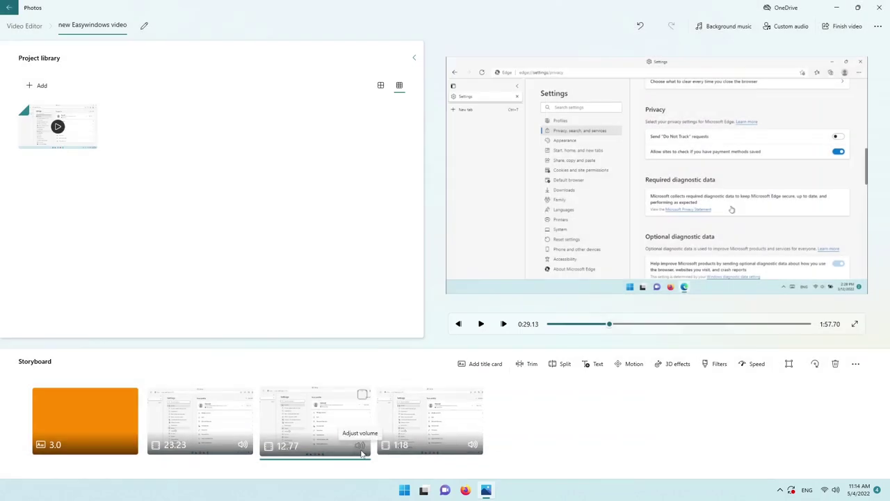
left_click(360, 451)
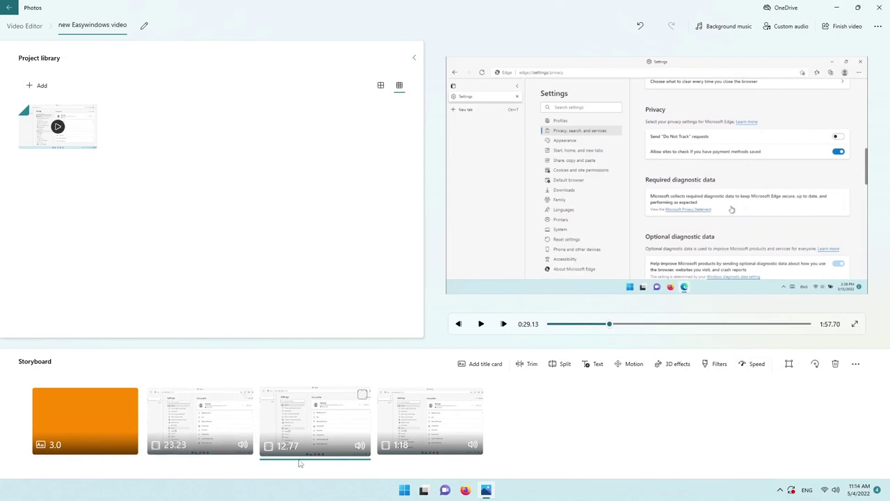
left_click(344, 427)
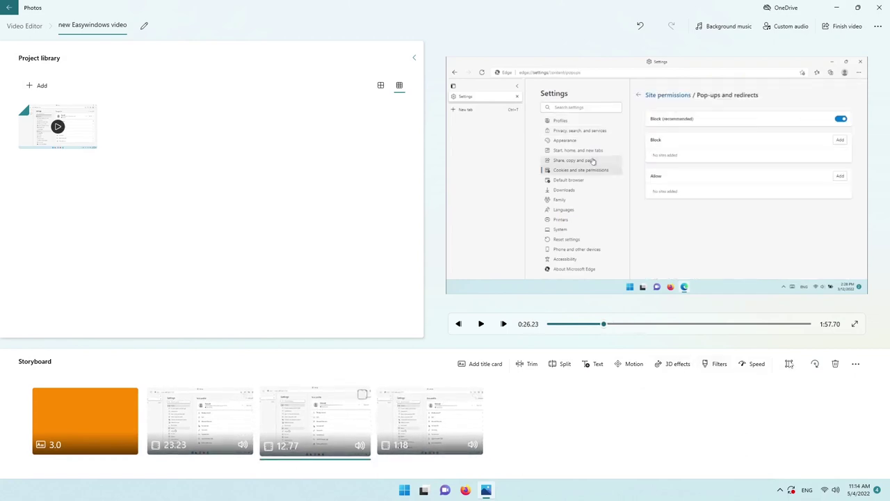
left_click(854, 365)
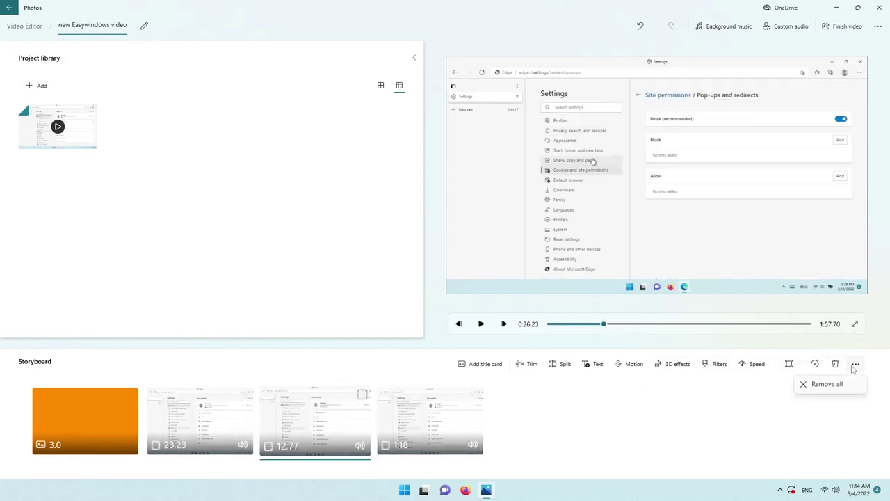
left_click(720, 424)
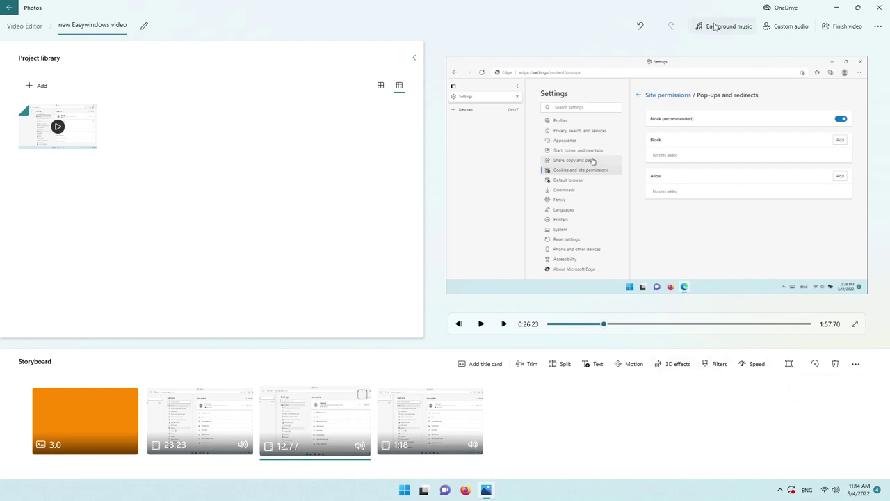
- Export the finished video at High 1080p quality to the Desktop as "new Easywindows video"
left_click(846, 29)
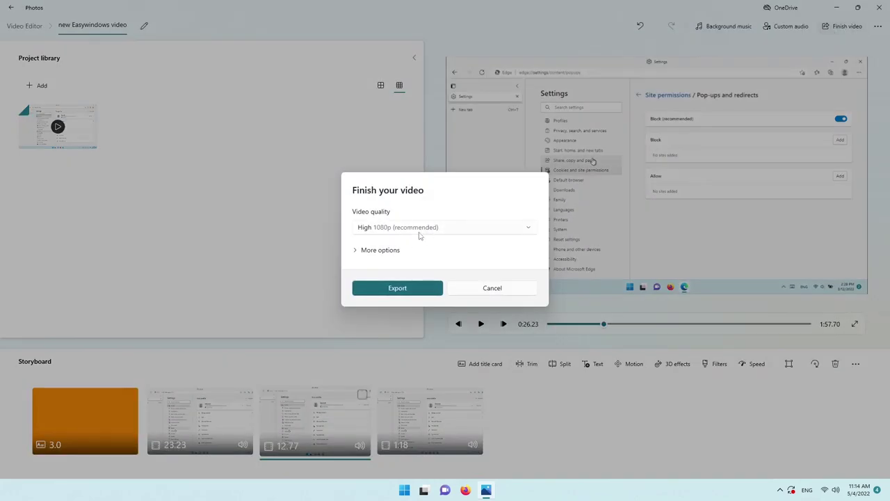
left_click(392, 292)
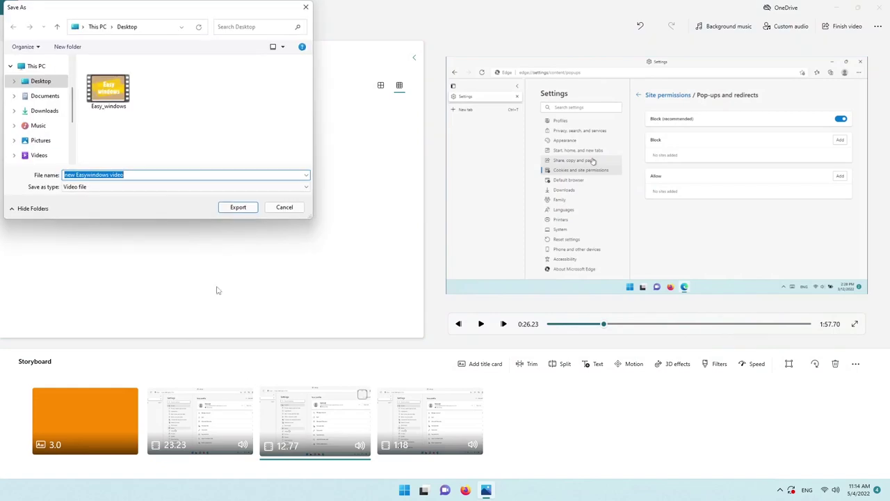
left_click(238, 207)
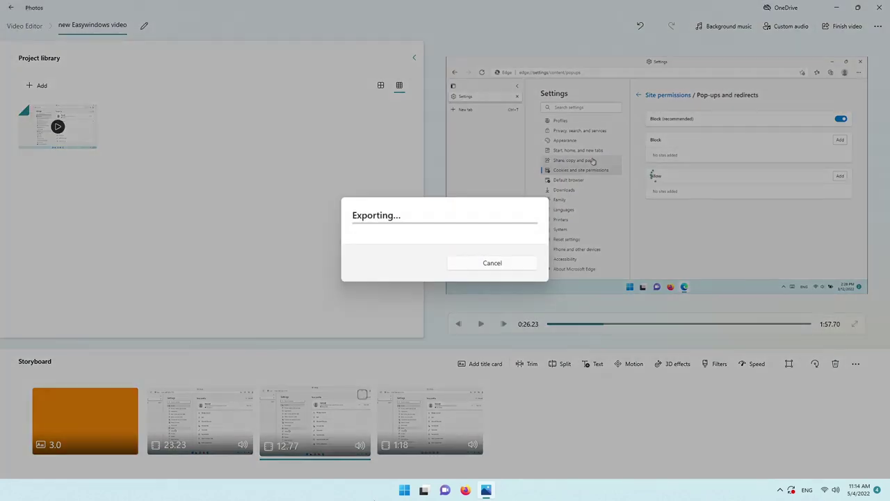
- Switch to Task Manager and examine the performance graphs of GPU 0 during the export
right_click(533, 491)
right_click(403, 491)
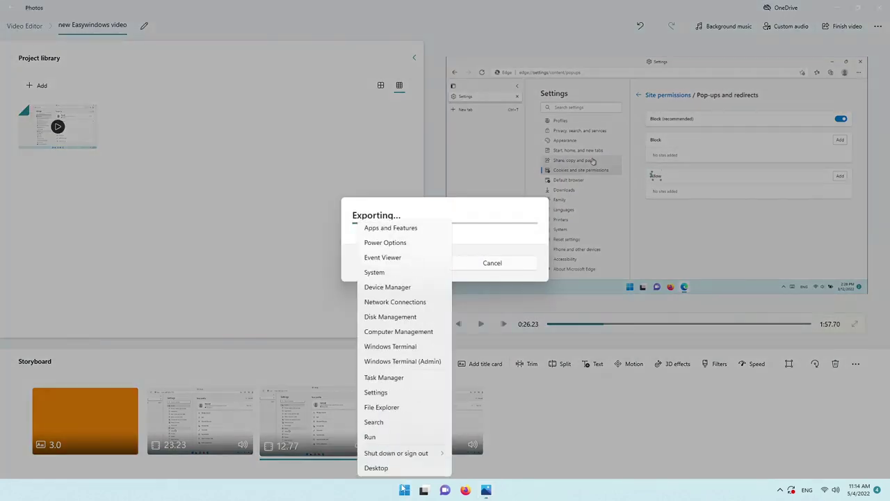
left_click(384, 377)
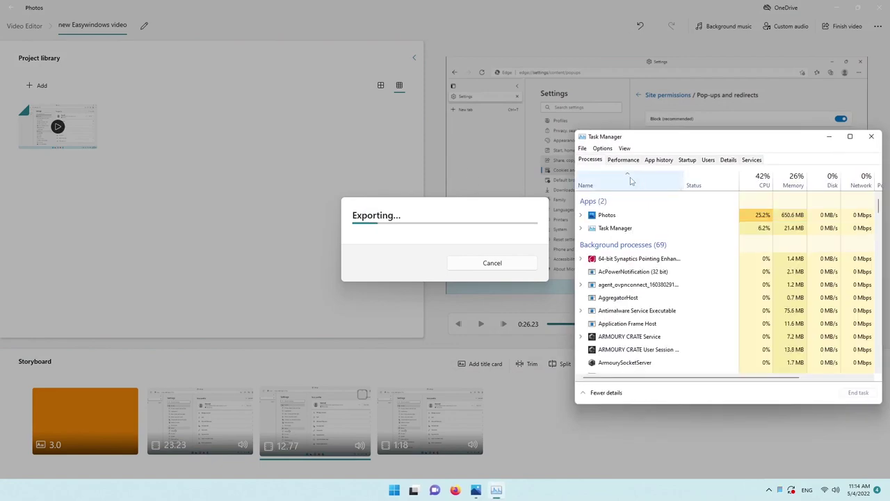
left_click(623, 159)
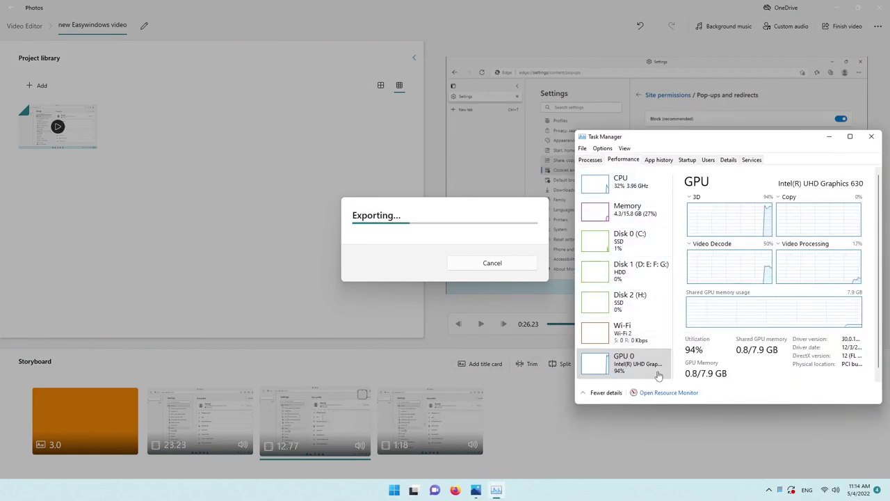
left_click(604, 374)
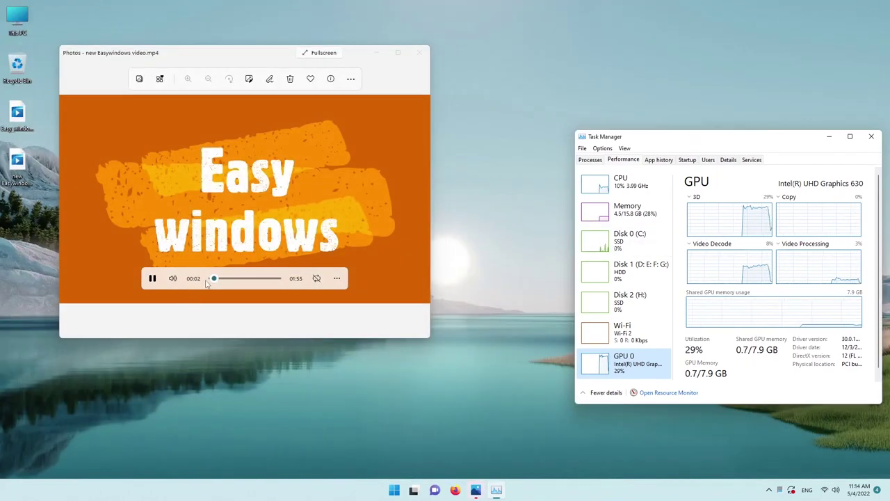
- Review the exported video by skipping ahead in the playback, maximize the player window, and close it
left_click(208, 279)
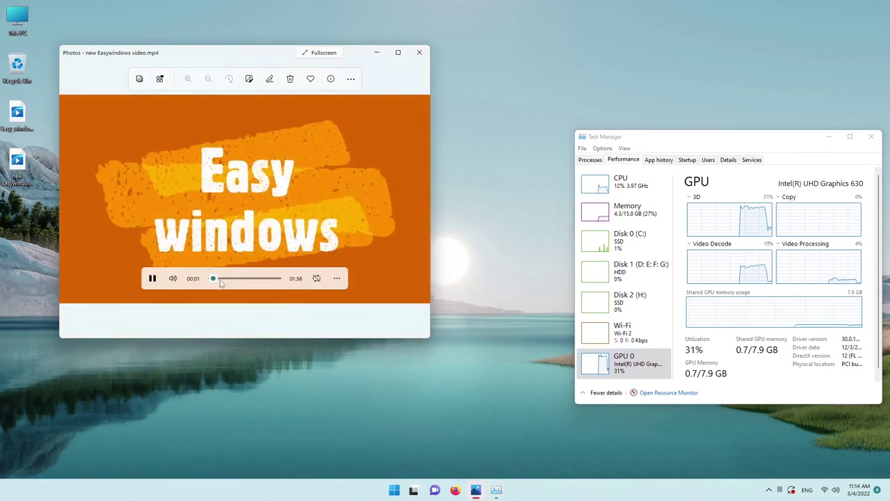
left_click(221, 278)
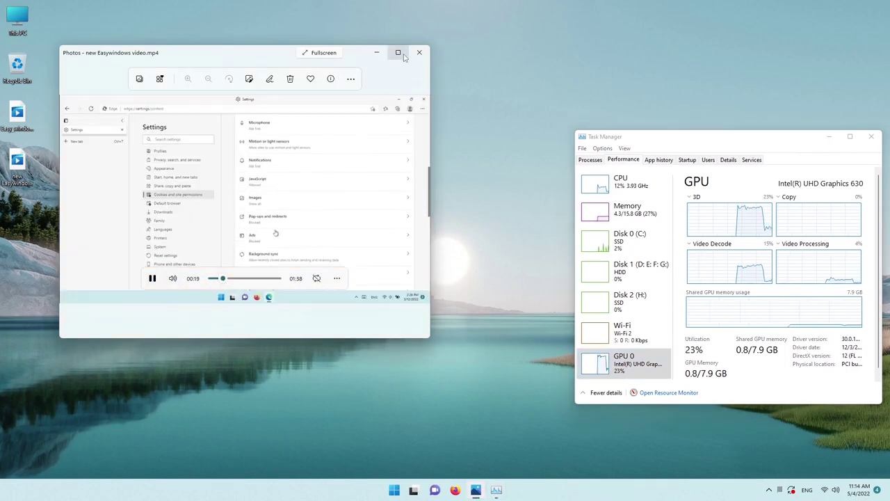
left_click(397, 52)
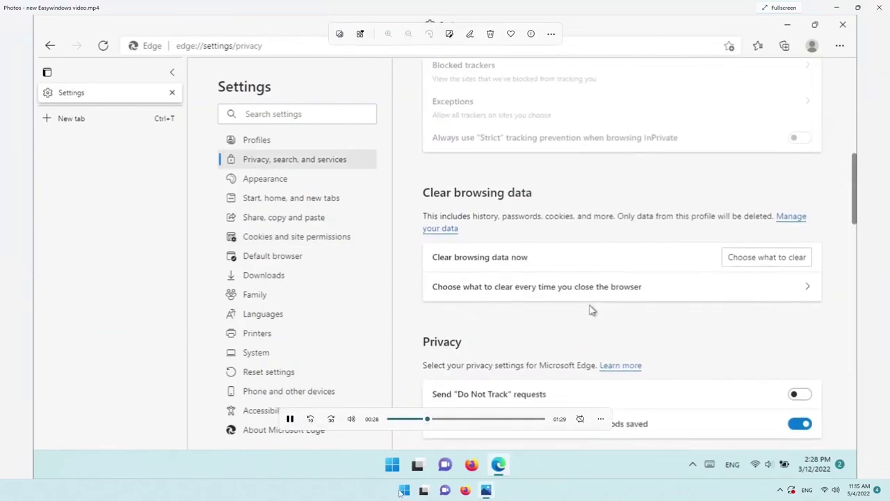
left_click(880, 7)
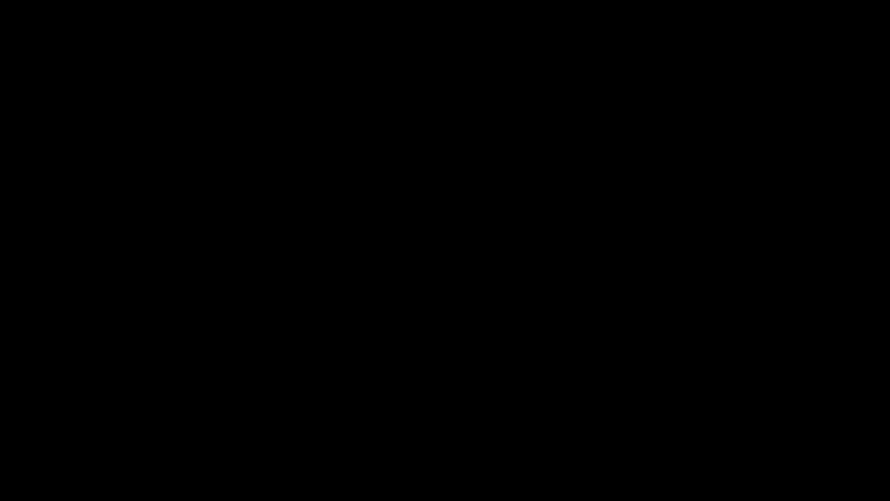